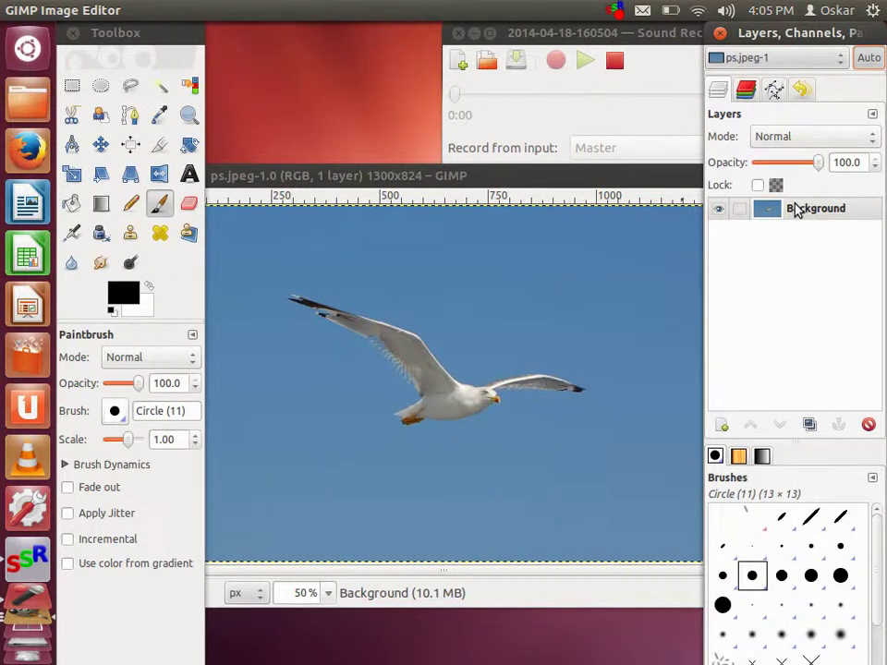
# Step: Add an alpha channel to the Background layer and delete a rectangle about 284 × 110 px from the sky above the bird
pyautogui.rightClick(796, 210)
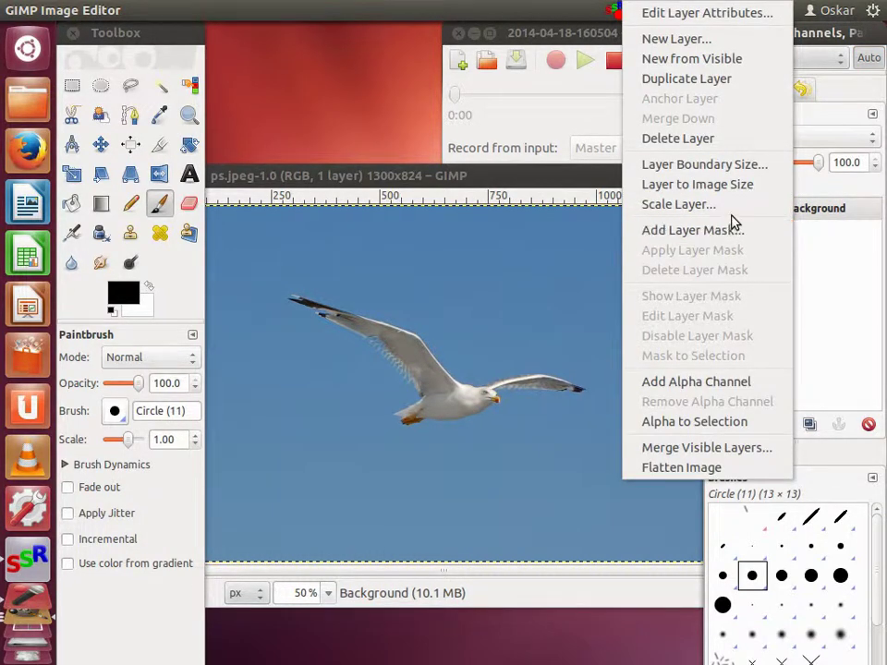
pyautogui.click(730, 384)
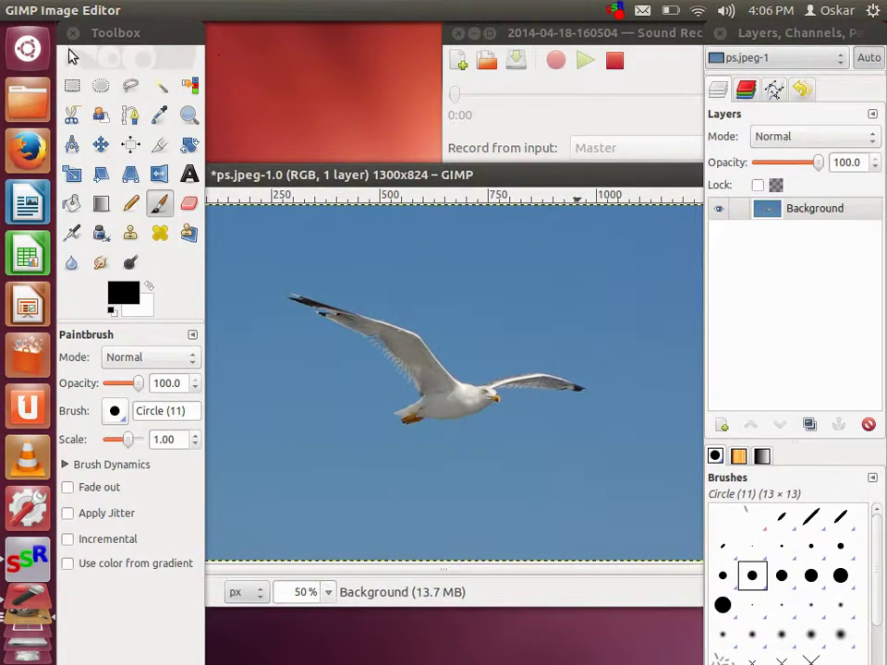
pyautogui.click(72, 85)
pyautogui.moveTo(441, 240); pyautogui.dragTo(565, 287)
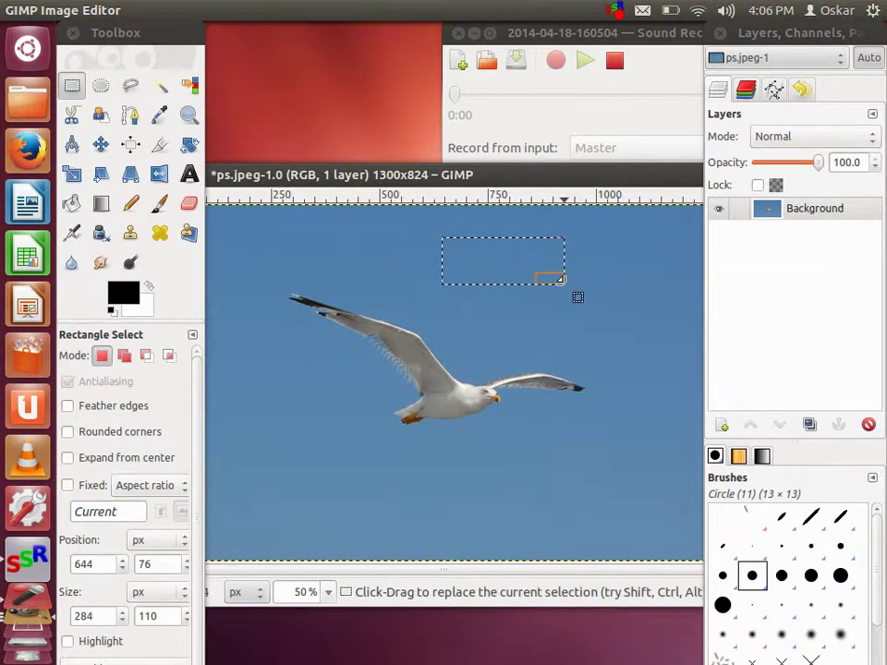
pyautogui.press('Delete')
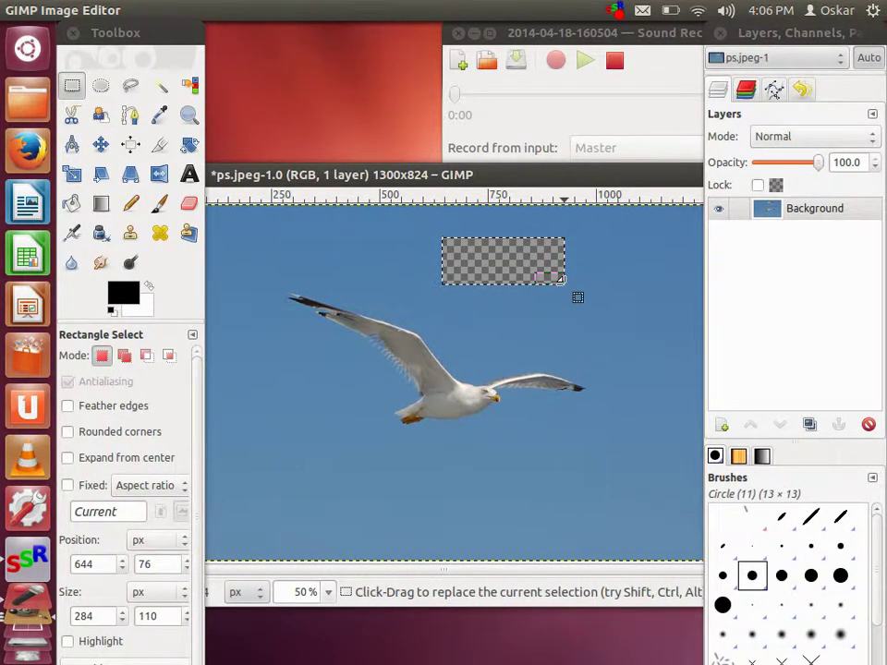
# Step: Try yellow (ffff2e), white (ffffff) and blue (0000ff) as the foreground color, and return it to black
pyautogui.click(123, 293)
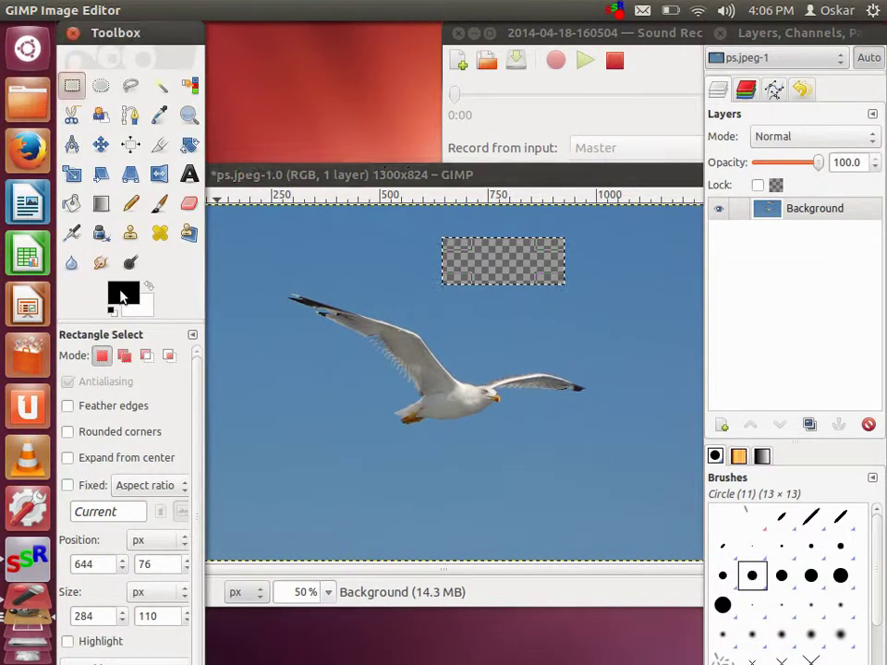
pyautogui.moveTo(399, 173); pyautogui.dragTo(446, 105)
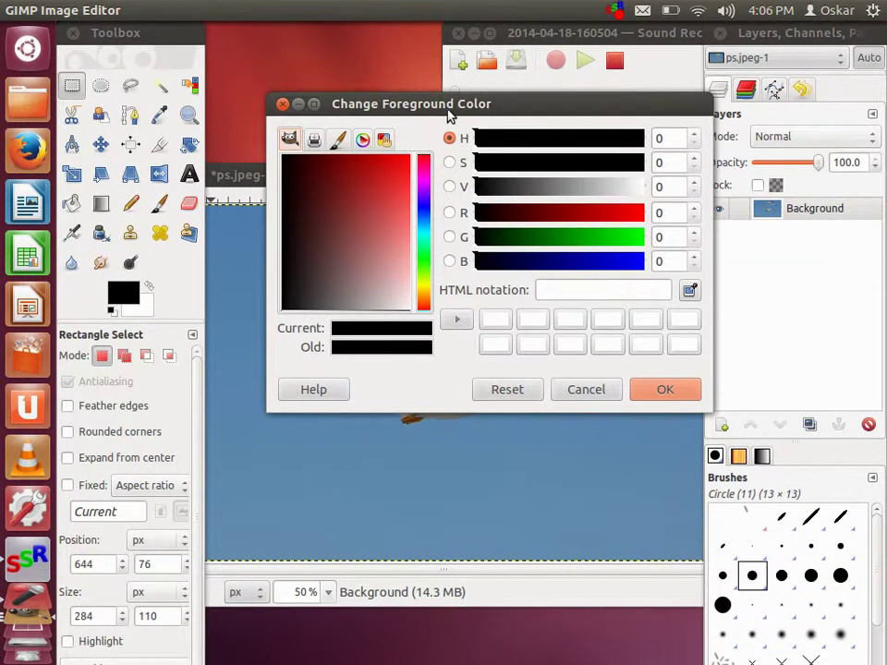
pyautogui.click(451, 213)
pyautogui.click(450, 238)
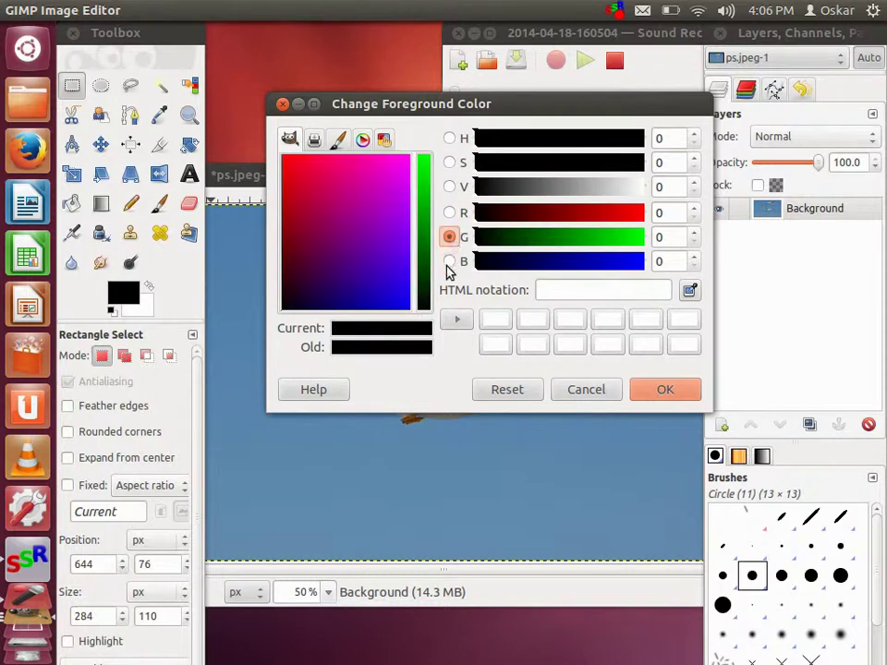
pyautogui.click(451, 261)
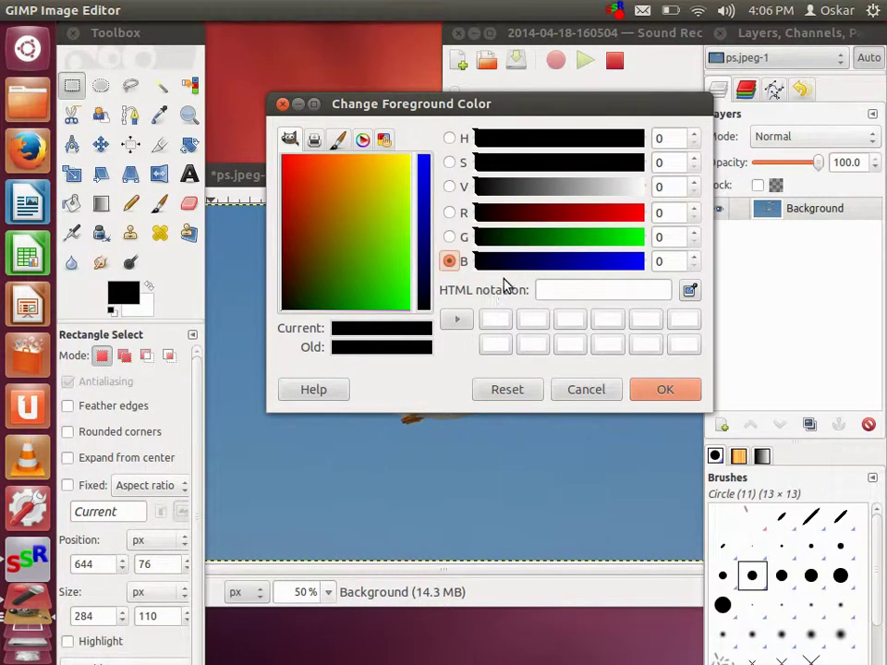
pyautogui.click(505, 262)
pyautogui.moveTo(344, 233); pyautogui.dragTo(332, 211)
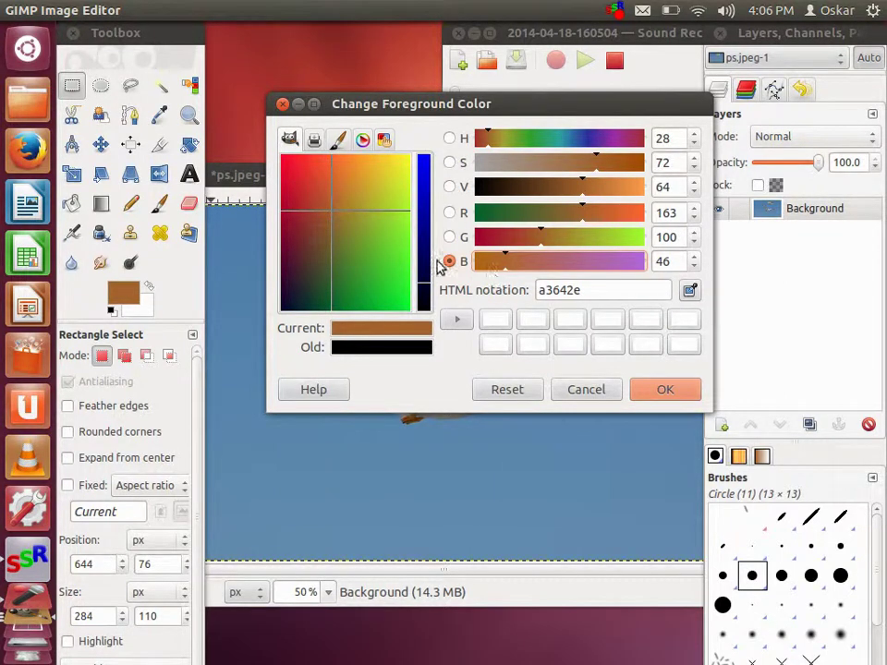
pyautogui.moveTo(396, 198); pyautogui.dragTo(420, 148)
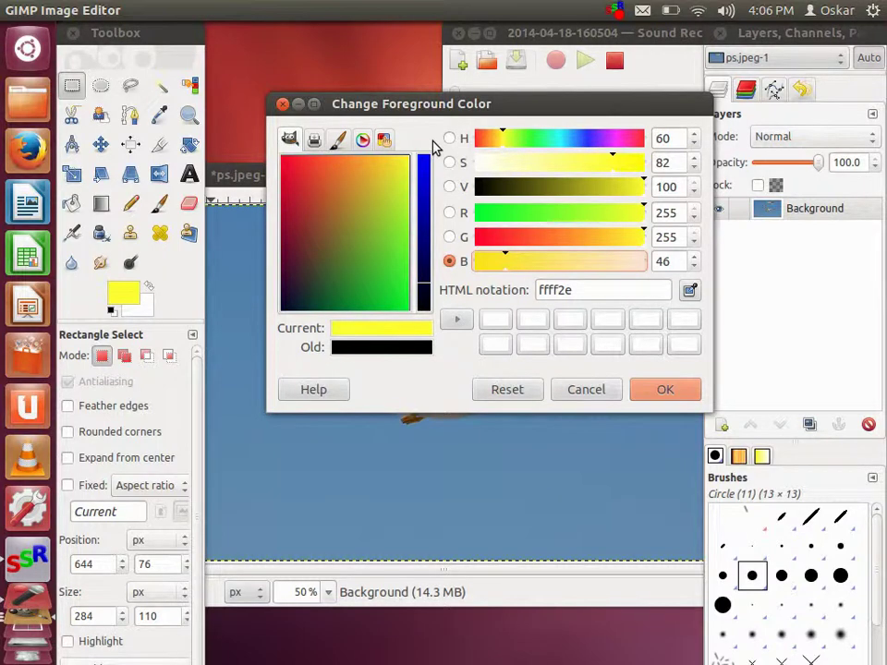
pyautogui.moveTo(394, 244); pyautogui.dragTo(368, 244)
pyautogui.moveTo(495, 263); pyautogui.dragTo(681, 208)
pyautogui.click(634, 238)
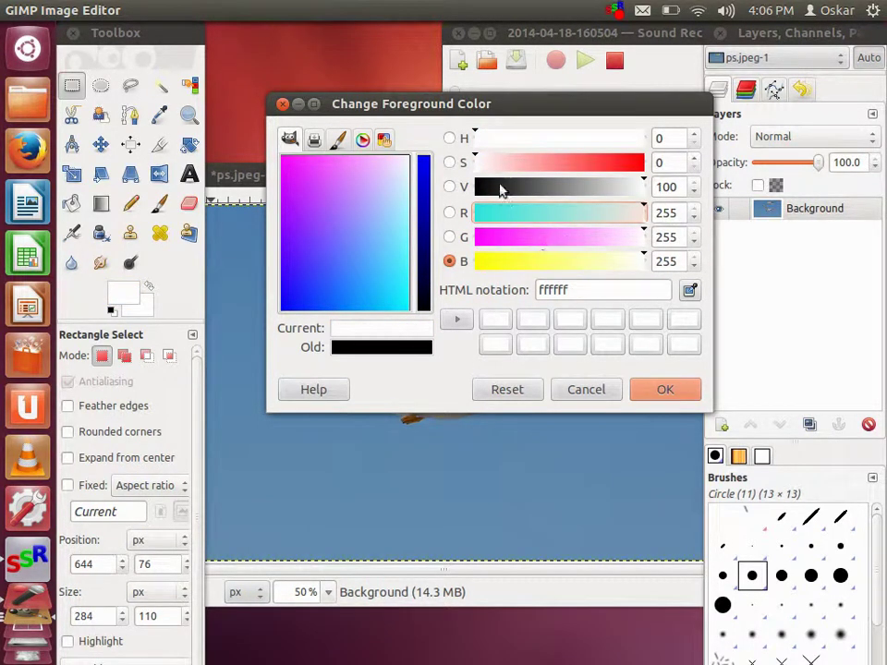
pyautogui.moveTo(352, 169); pyautogui.dragTo(261, 435)
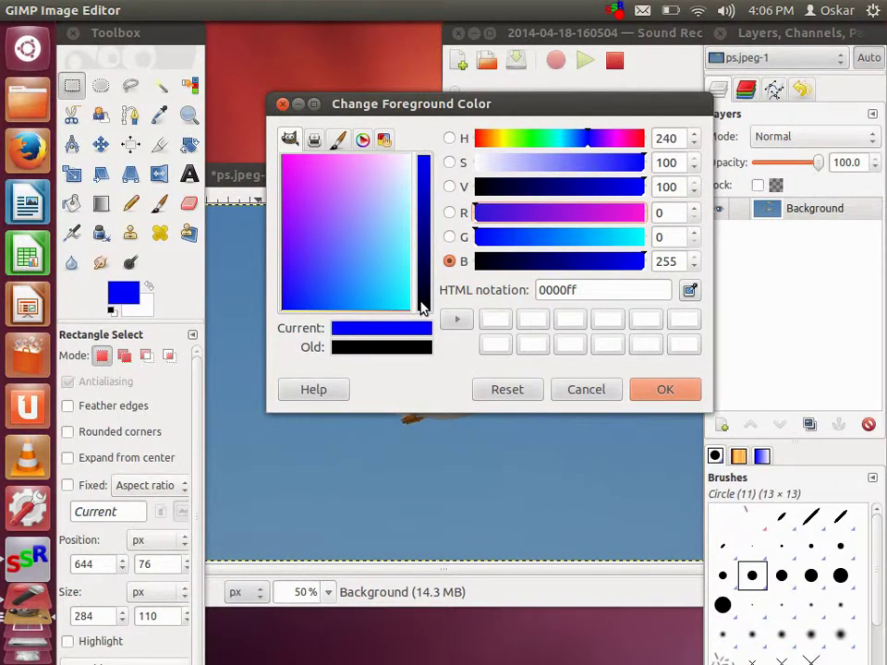
pyautogui.click(422, 347)
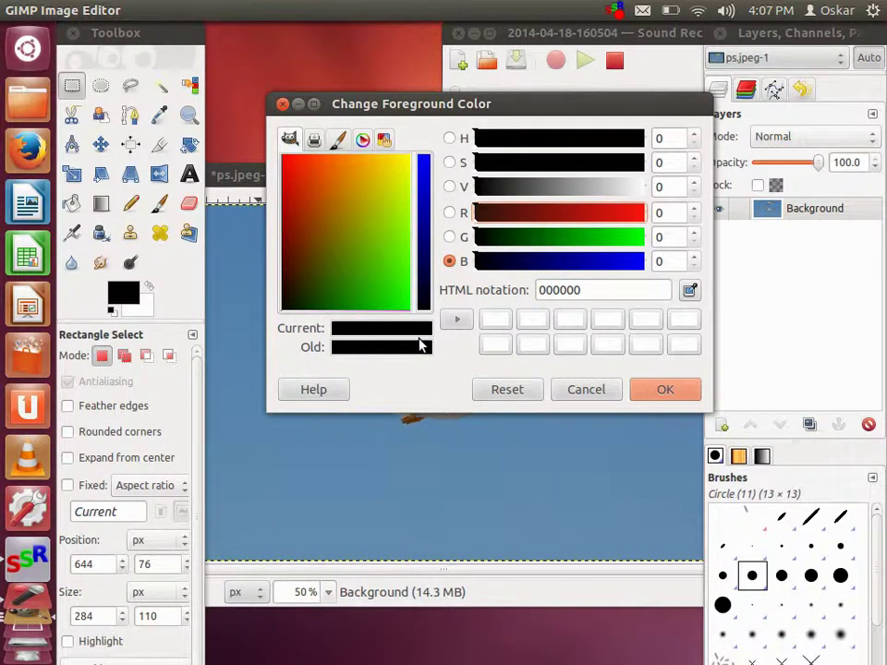
pyautogui.click(284, 105)
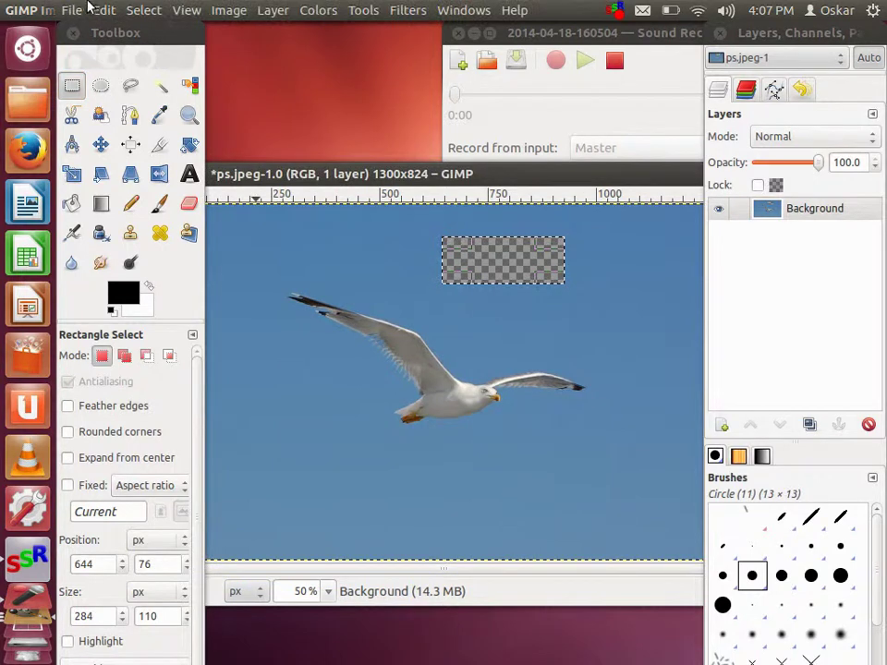
pyautogui.click(73, 10)
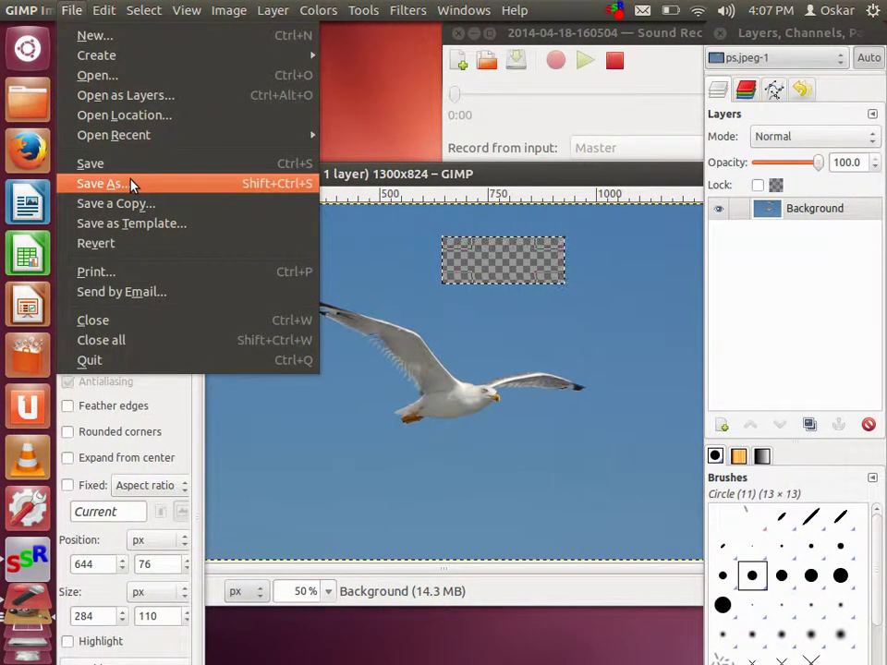
pyautogui.click(379, 190)
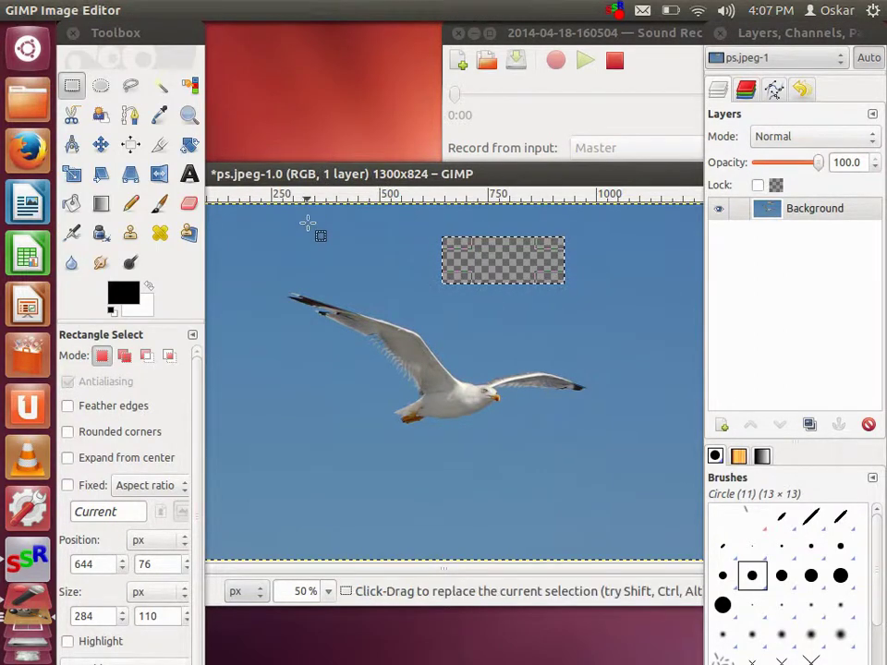
# Step: Delete everything outside a rectangle about 796 × 476 px around the bird using an inverted selection, and deselect
pyautogui.hotkey('ctrl', 'shift')
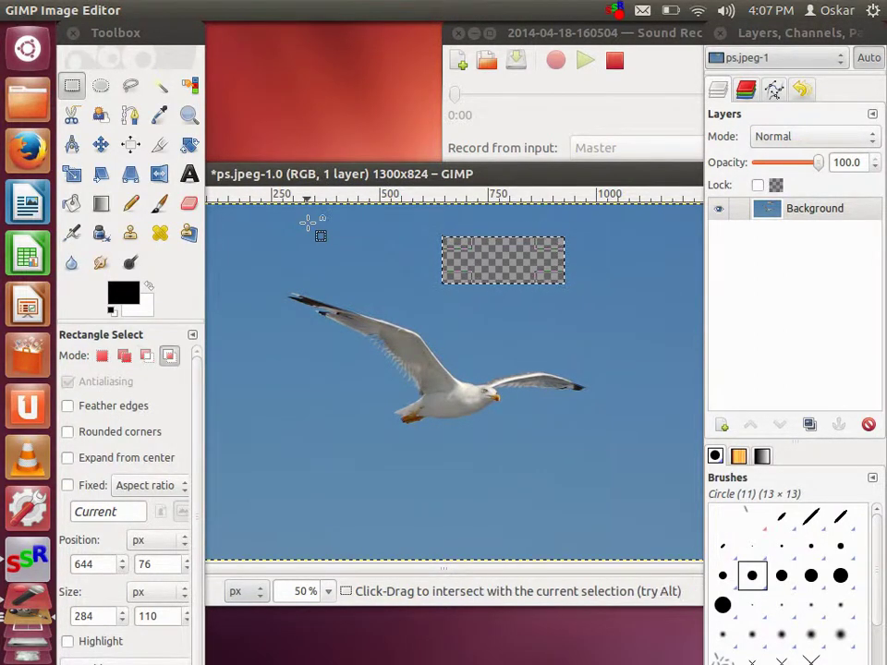
pyautogui.hotkey('ctrl', 'shift', 'a')
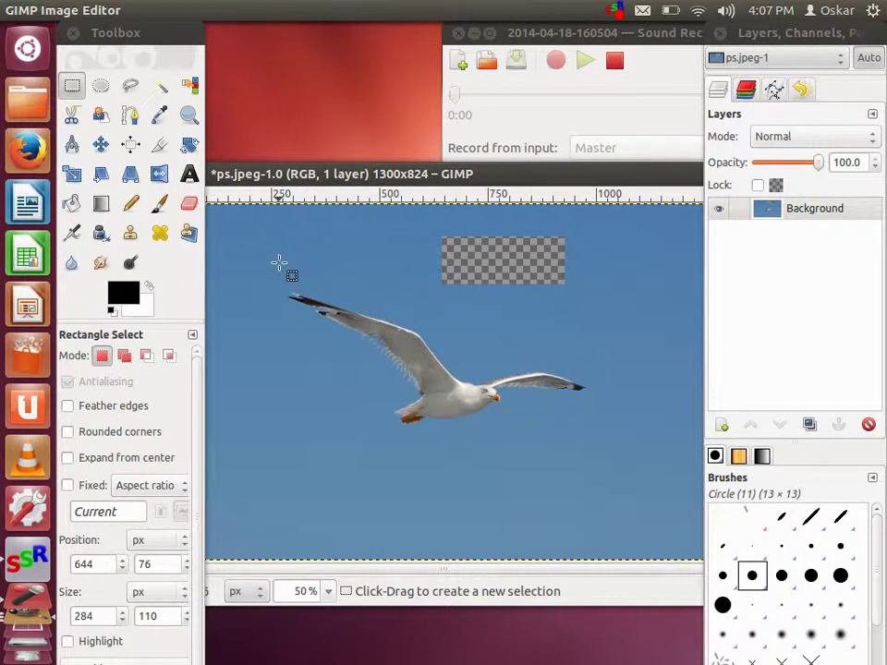
pyautogui.moveTo(279, 264); pyautogui.dragTo(624, 467)
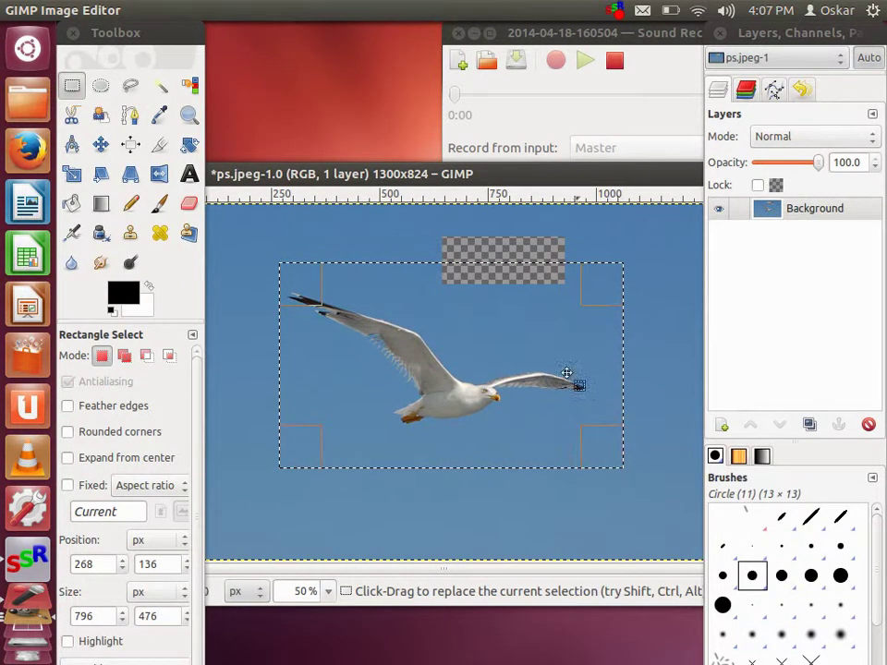
pyautogui.rightClick(513, 384)
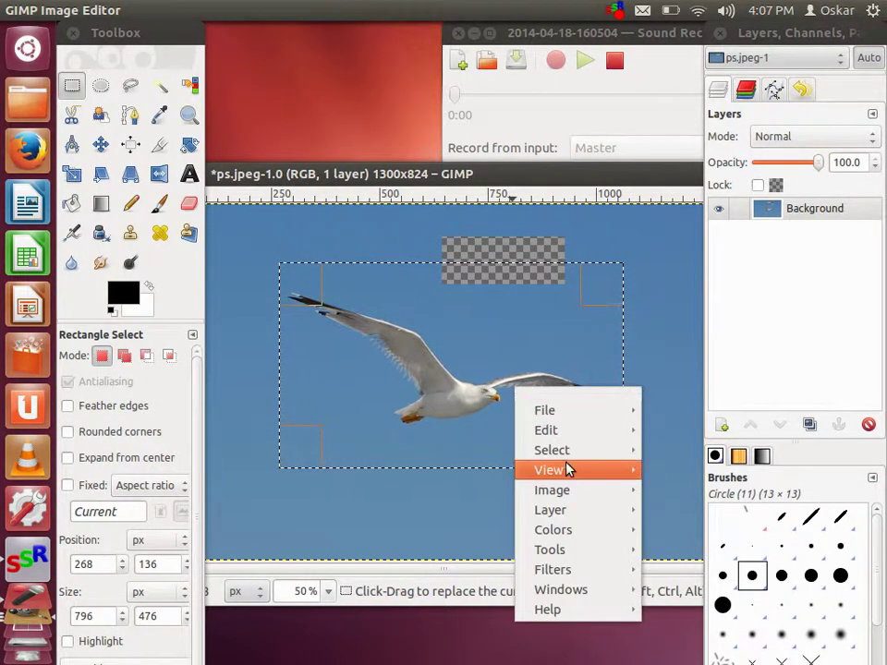
pyautogui.moveTo(578, 439)
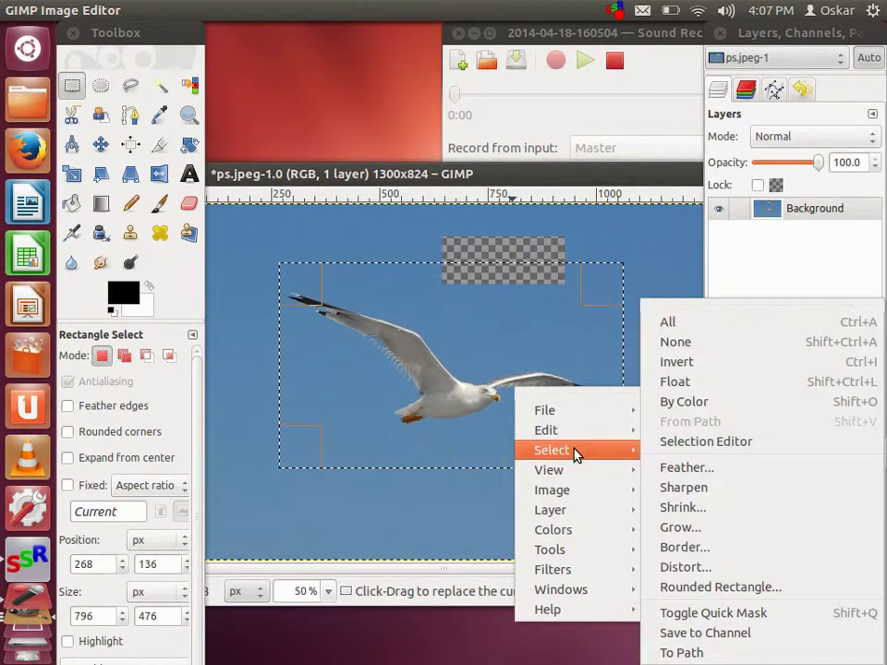
pyautogui.click(695, 365)
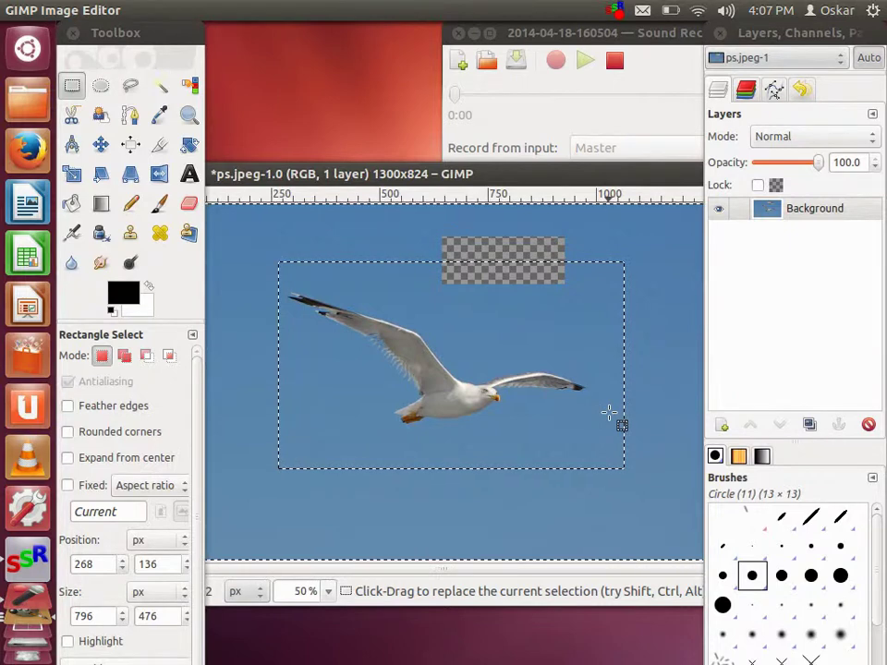
pyautogui.press('Delete')
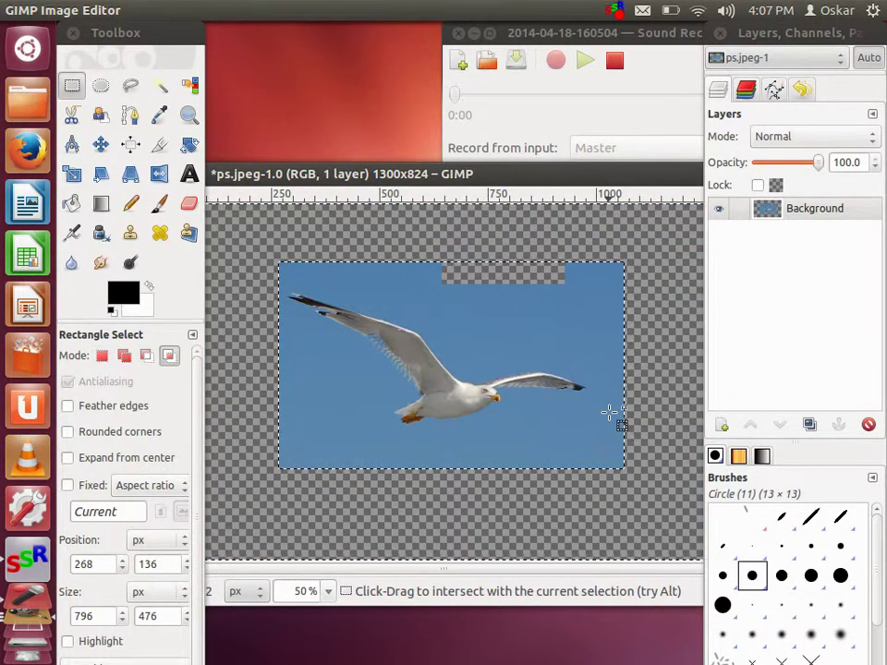
pyautogui.hotkey('ctrl', 'shift', 'a')
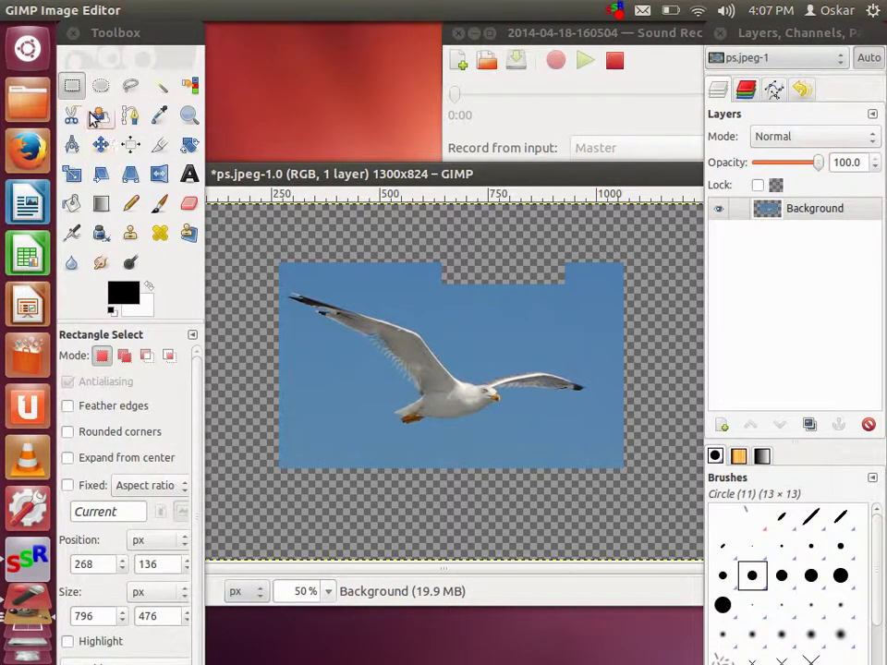
# Step: Select the remaining blue sky around the bird with Fuzzy Select at threshold 15.0 and delete it
pyautogui.click(162, 88)
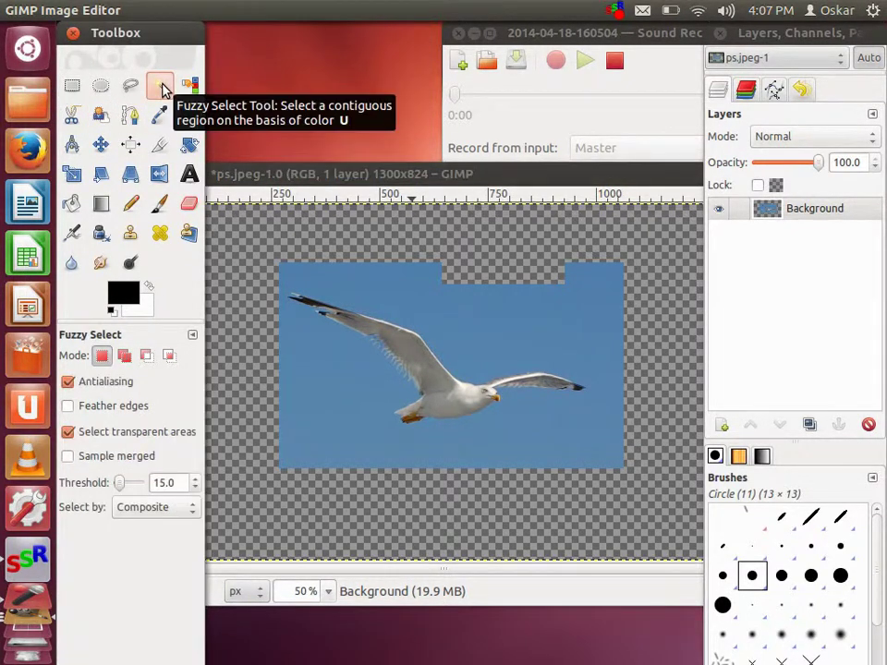
pyautogui.click(370, 274)
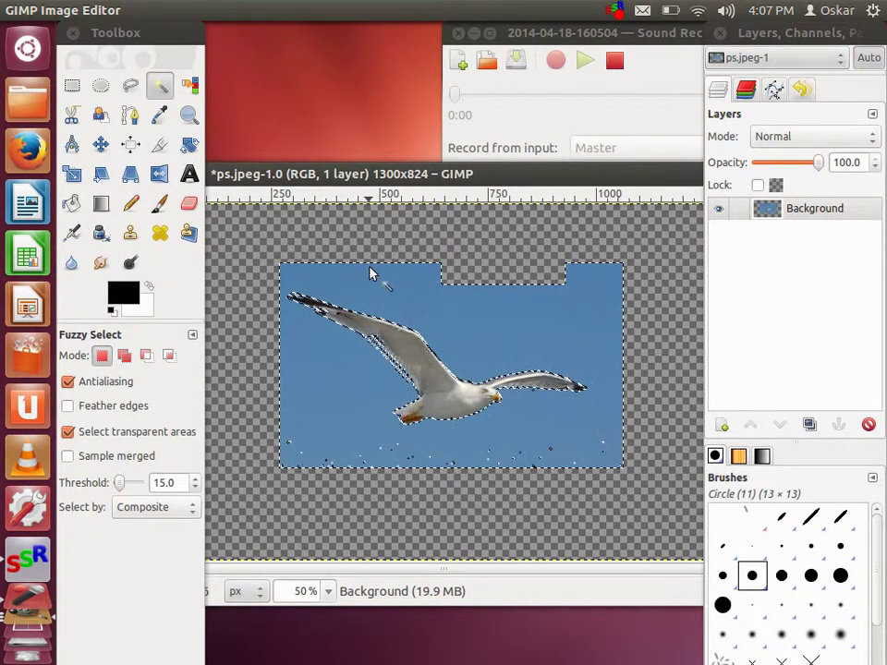
pyautogui.press('Delete')
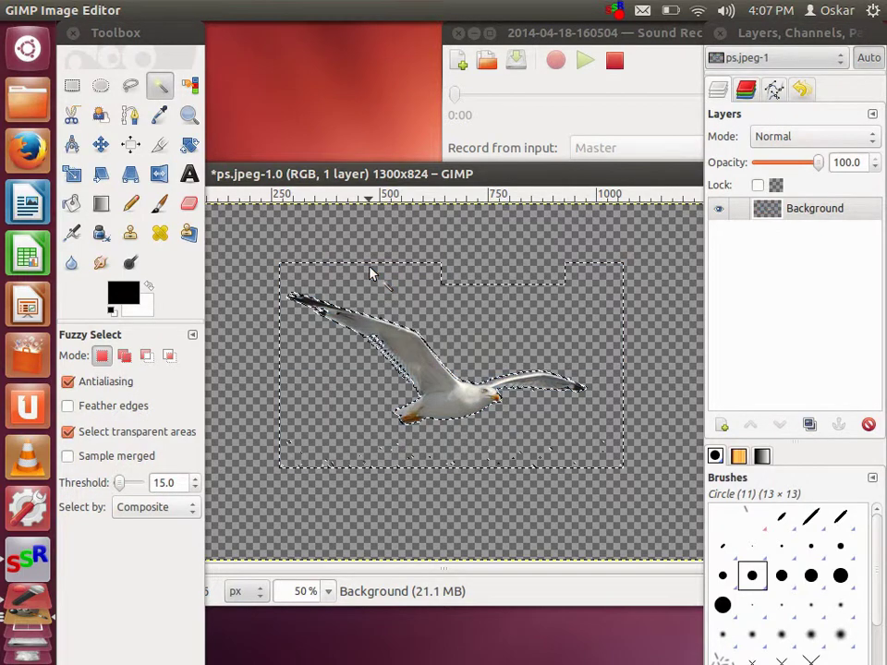
# Step: Clear the sky selection and undo the deselection
pyautogui.press('shift')
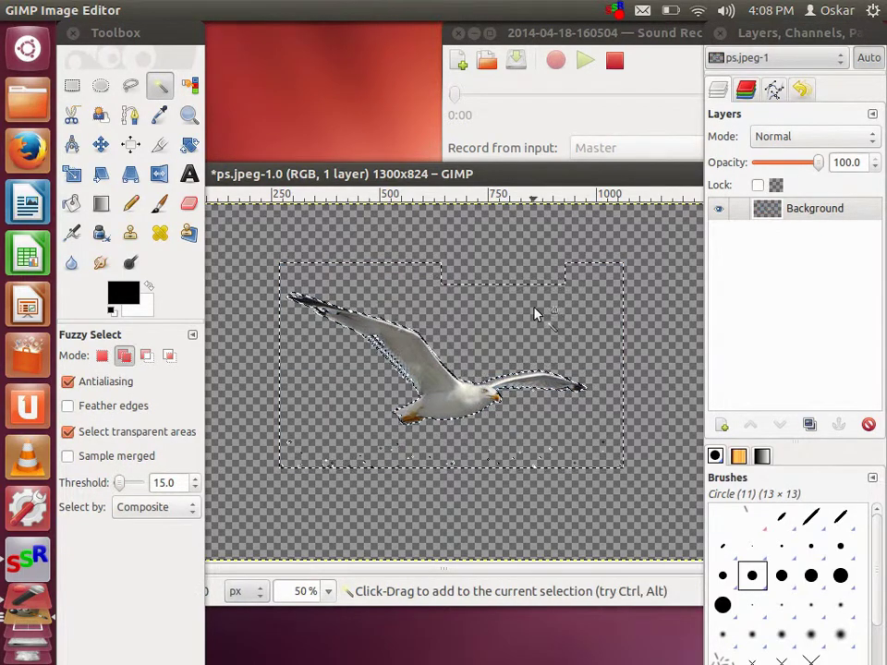
pyautogui.hotkey('ctrl', 'shift')
pyautogui.hotkey('ctrl', 'shift', 'a')
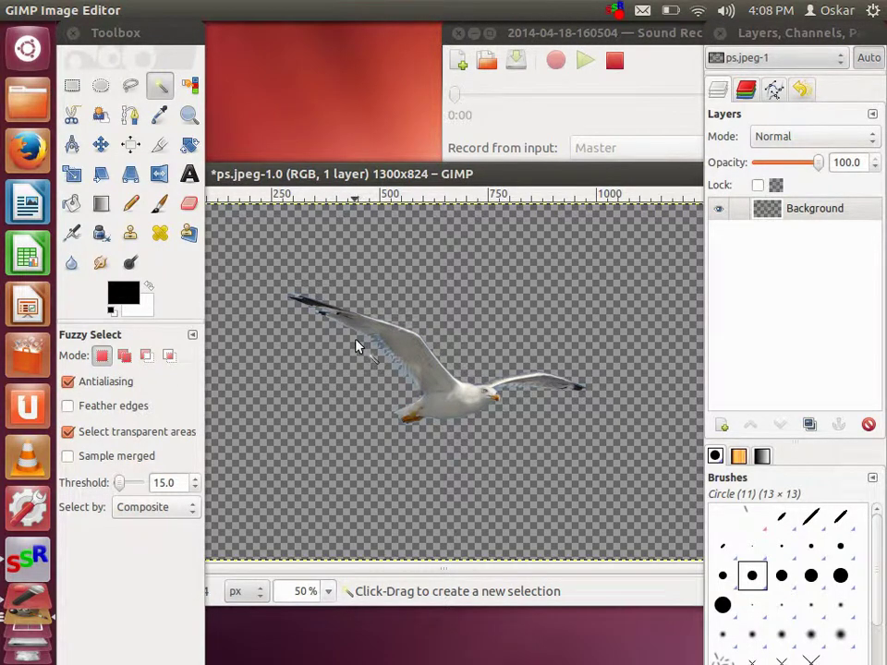
pyautogui.press('ctrl')
pyautogui.hotkey('ctrl', 'z')
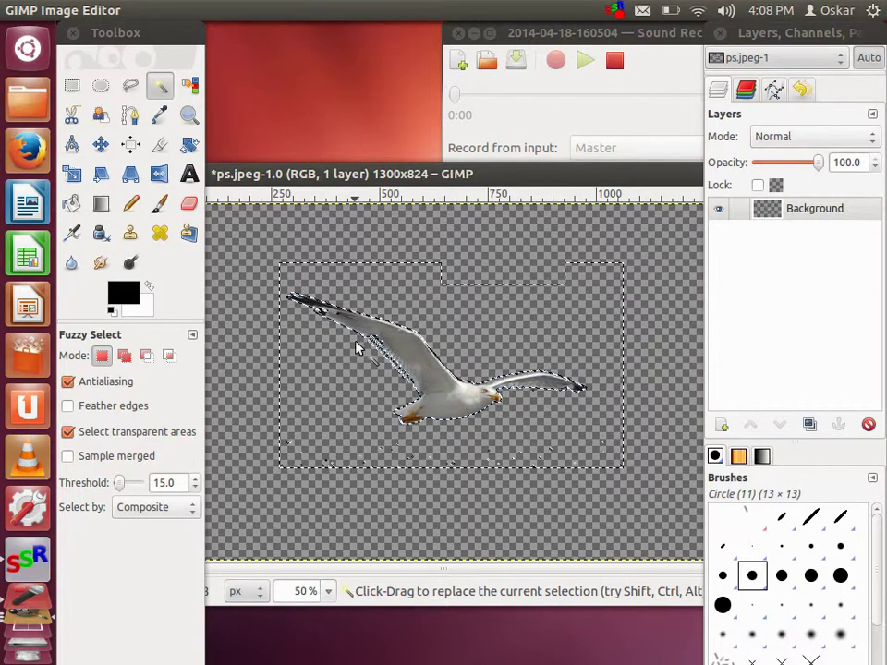
# Step: Fuzzy-select the transparent area around the bird, invert the selection and copy the bird
pyautogui.click(265, 447)
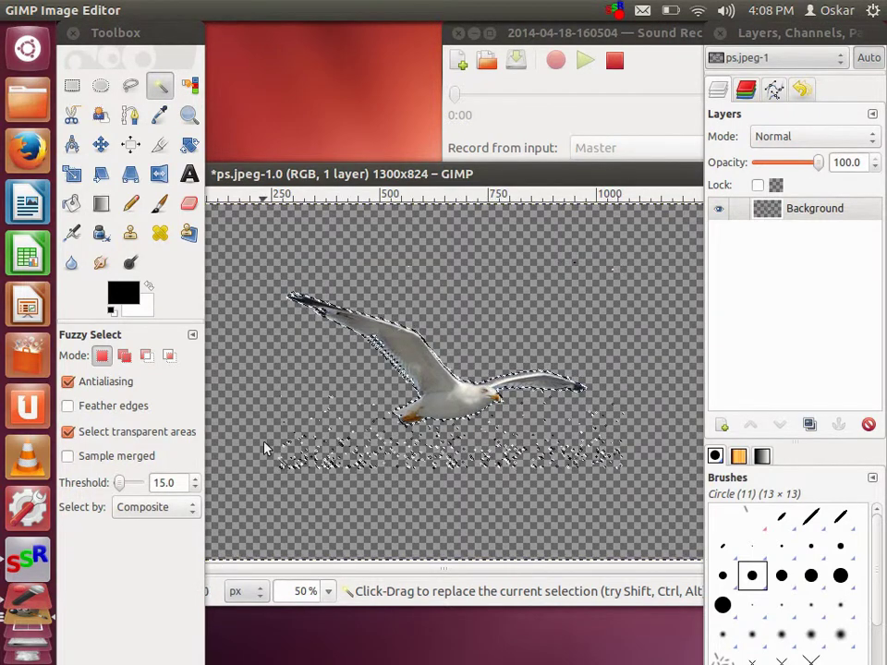
pyautogui.rightClick(290, 397)
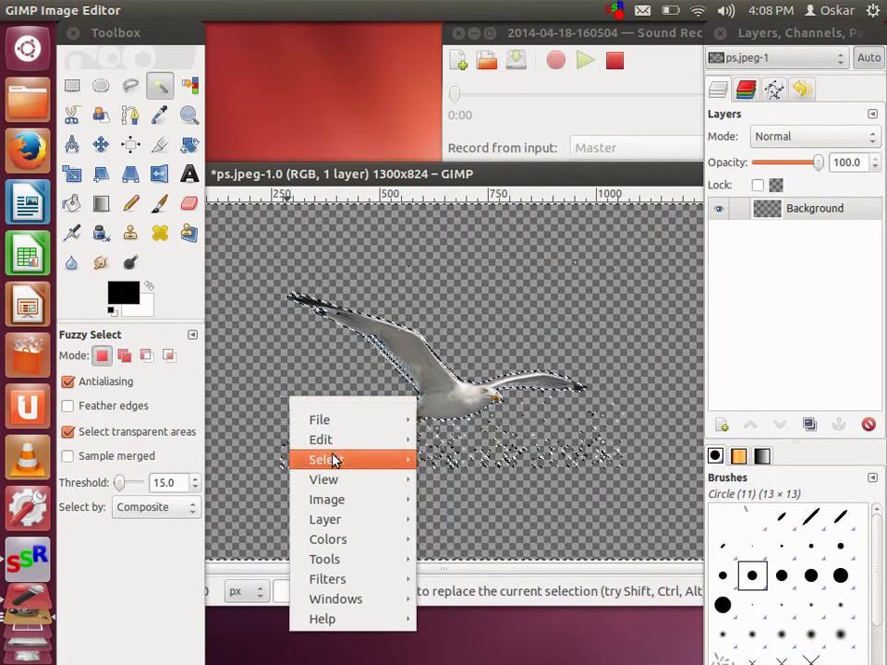
pyautogui.moveTo(336, 459)
pyautogui.click(529, 362)
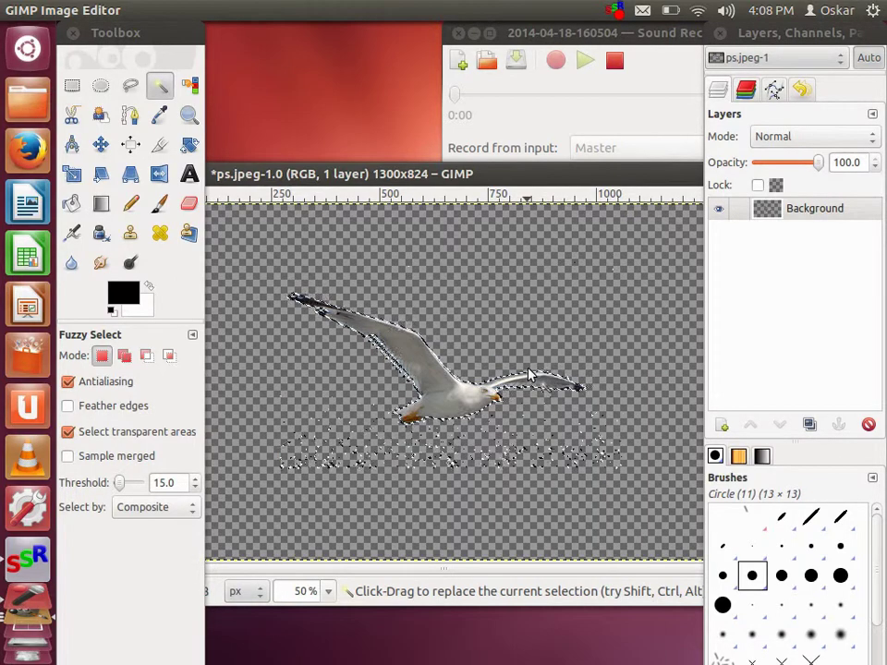
pyautogui.hotkey('ctrl', 'c')
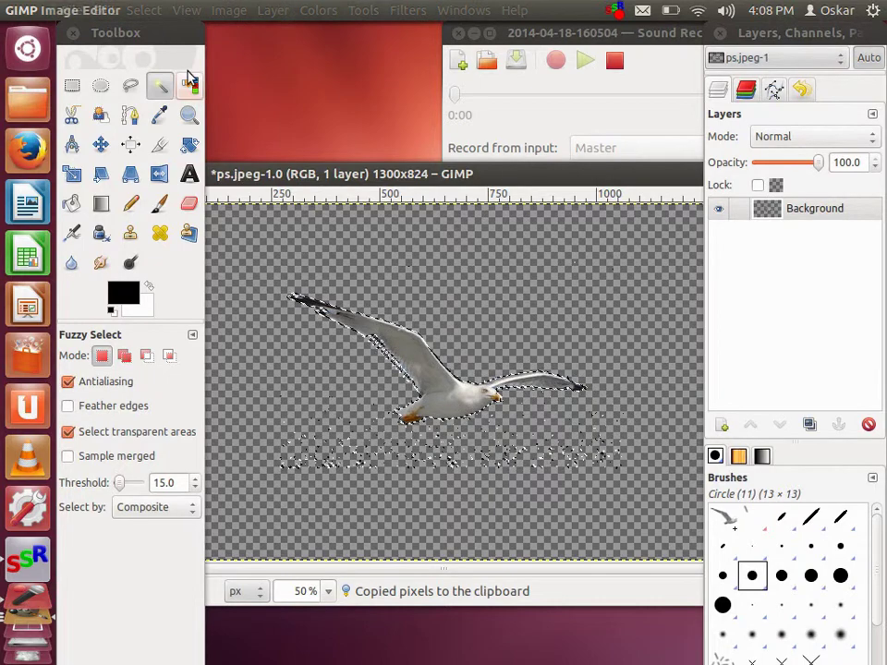
# Step: Open ps2.jpg from the Desktop and paste the copied bird into it
pyautogui.click(71, 10)
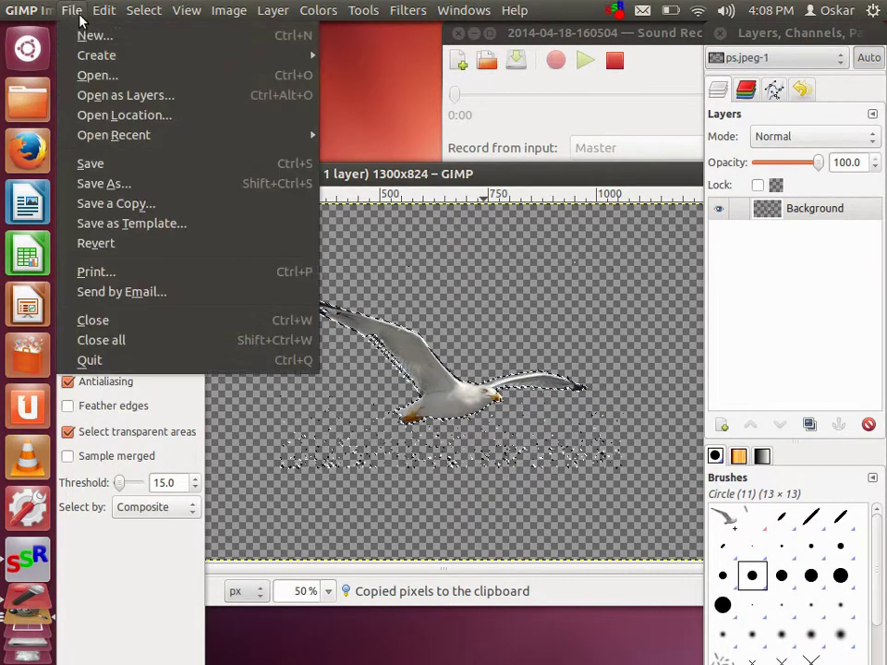
pyautogui.click(80, 76)
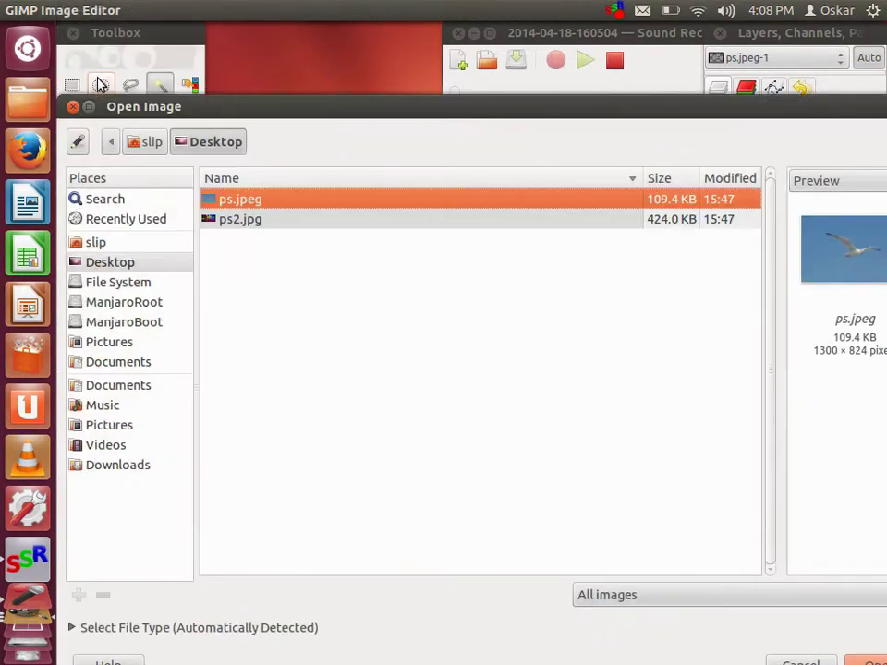
pyautogui.doubleClick(226, 222)
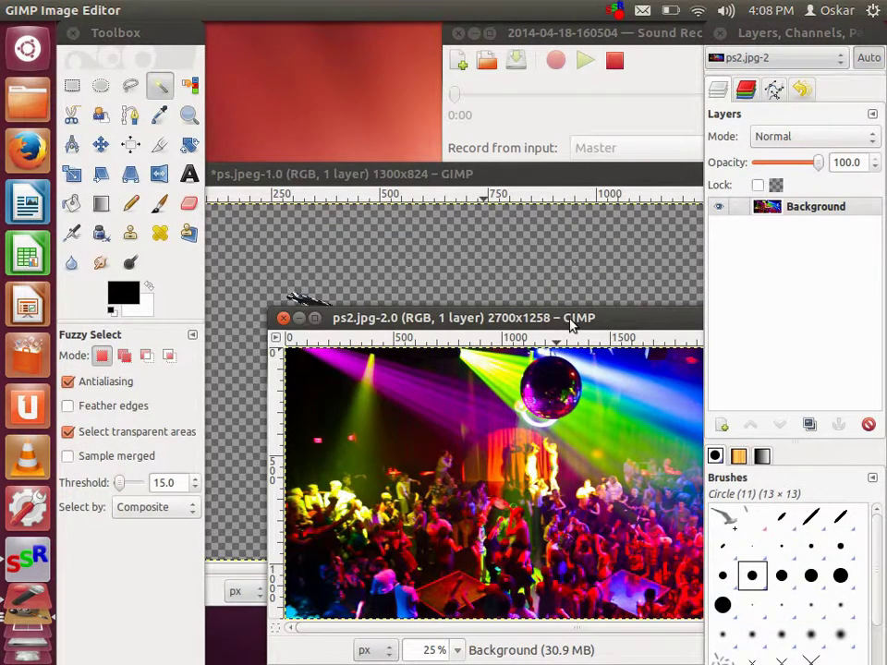
pyautogui.moveTo(570, 325); pyautogui.dragTo(459, 145)
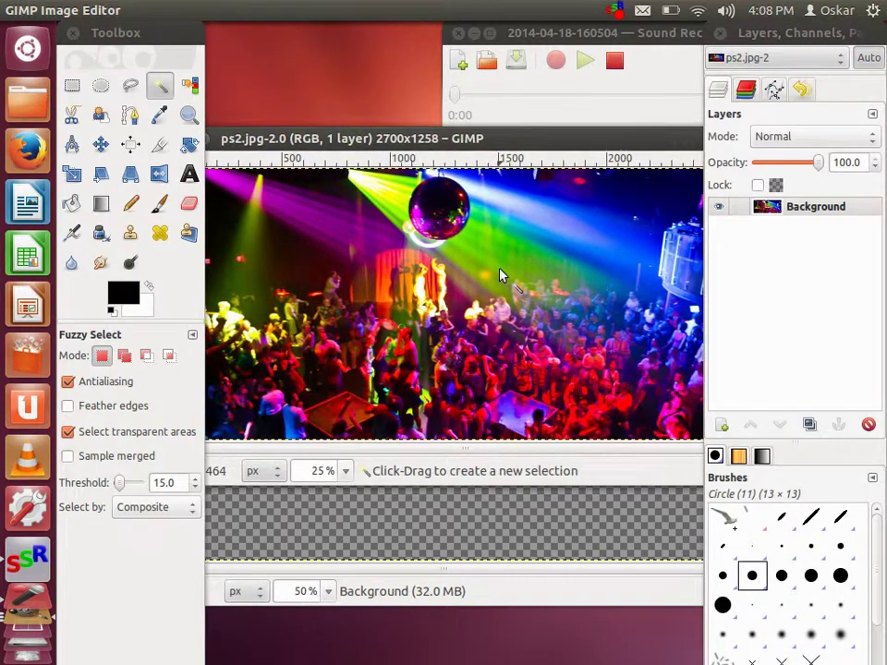
pyautogui.hotkey('ctrl', 'v')
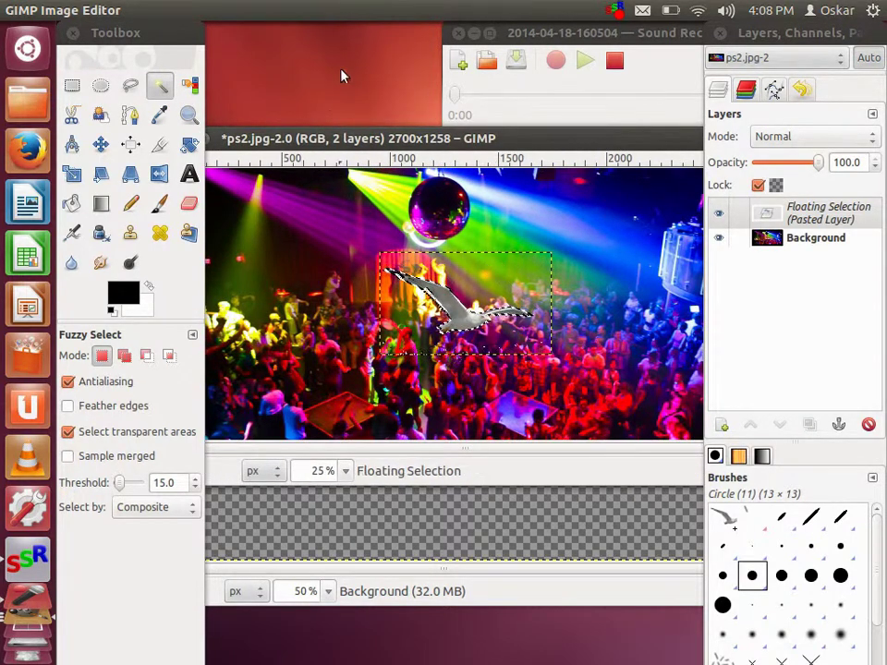
# Step: Try to reposition the pasted bird with the Move tool, and undo the resulting anchoring and background shift
pyautogui.click(101, 144)
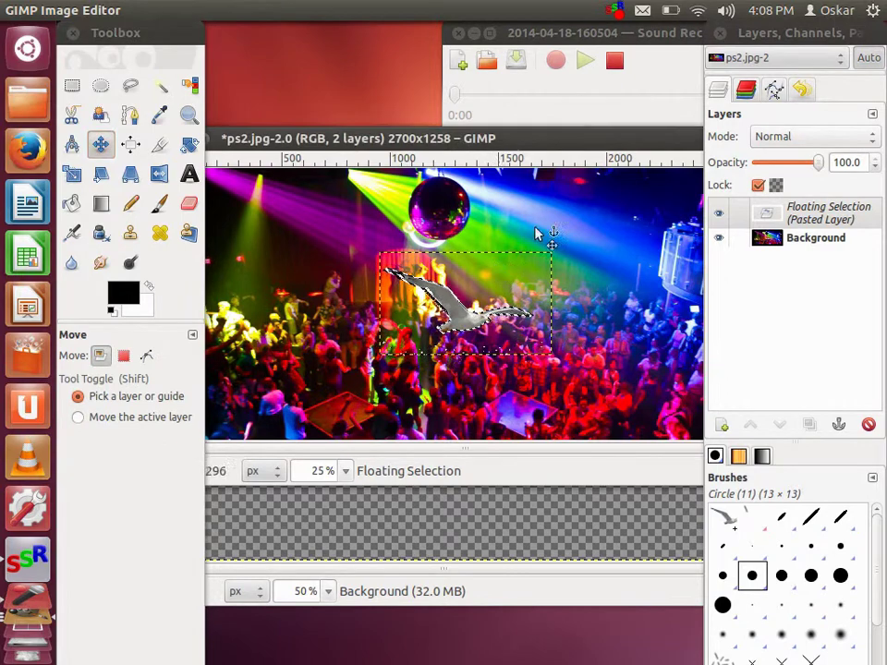
pyautogui.click(527, 259)
pyautogui.moveTo(505, 314); pyautogui.dragTo(534, 284)
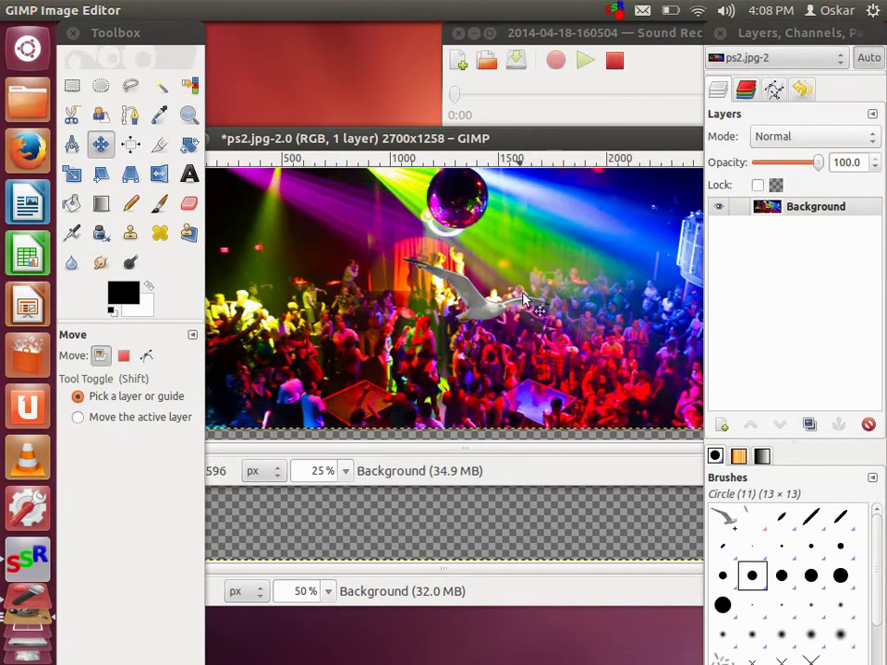
pyautogui.hotkey('ctrl', 'z')
pyautogui.hotkey('ctrl', 'z')
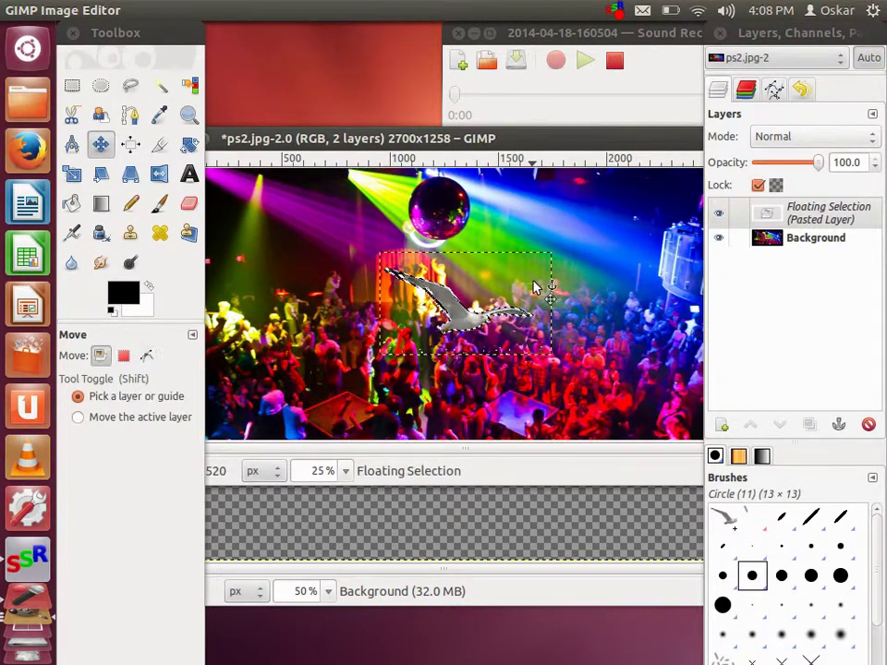
# Step: Convert the floating selection of the pasted bird into a new layer
pyautogui.click(820, 222)
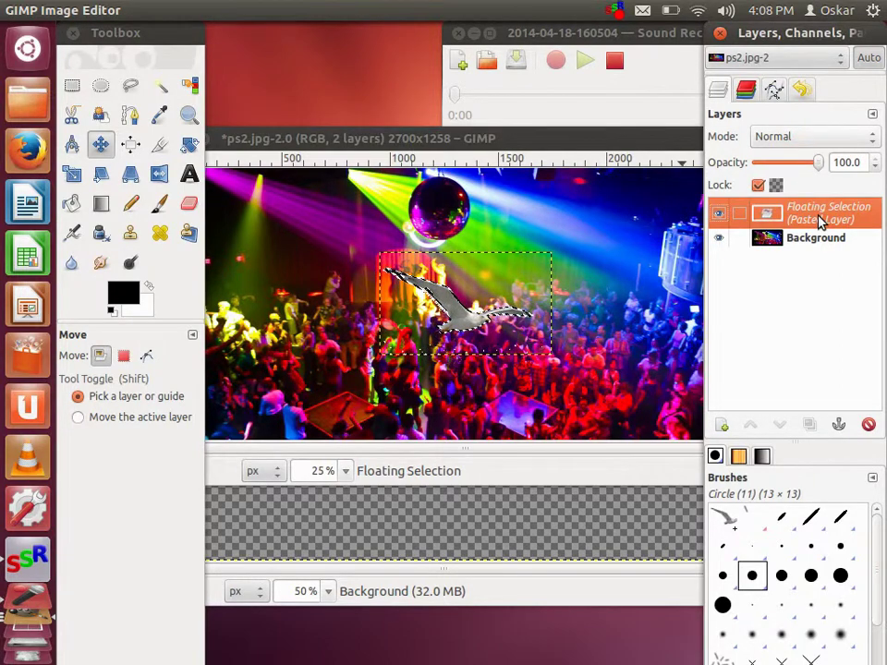
pyautogui.rightClick(820, 222)
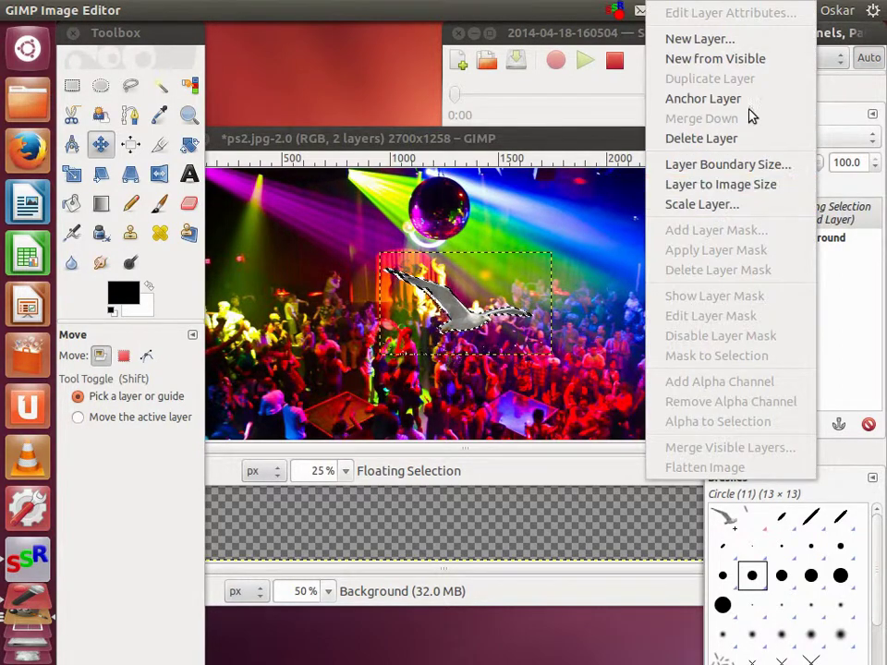
pyautogui.click(738, 38)
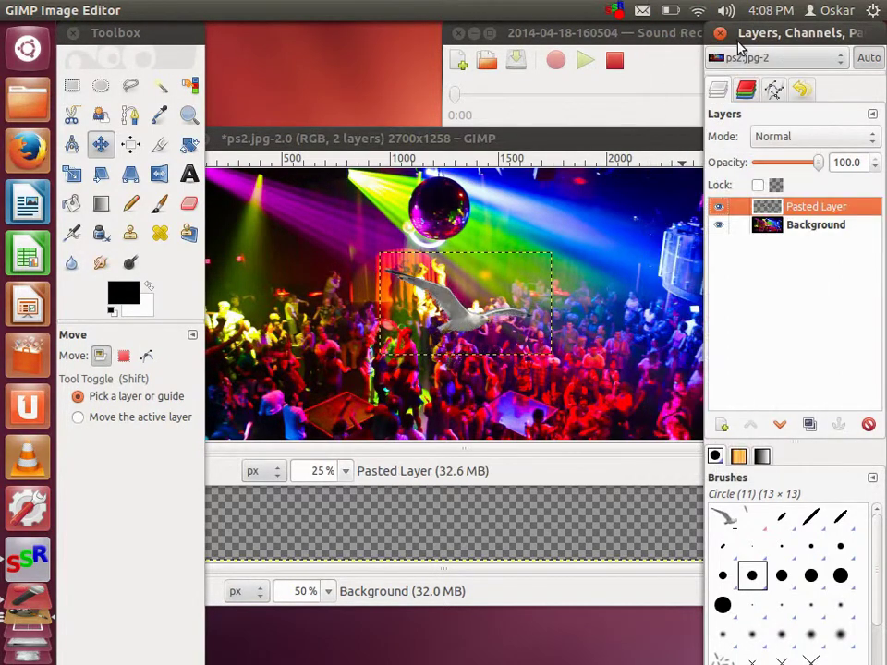
# Step: Move the Background layer slightly down and to the left beneath the pasted bird
pyautogui.click(797, 226)
pyautogui.moveTo(495, 336); pyautogui.dragTo(488, 352)
pyautogui.moveTo(596, 304)
pyautogui.mouseDown()
pyautogui.moveTo(585, 314)
pyautogui.moveTo(605, 303)
pyautogui.mouseUp()
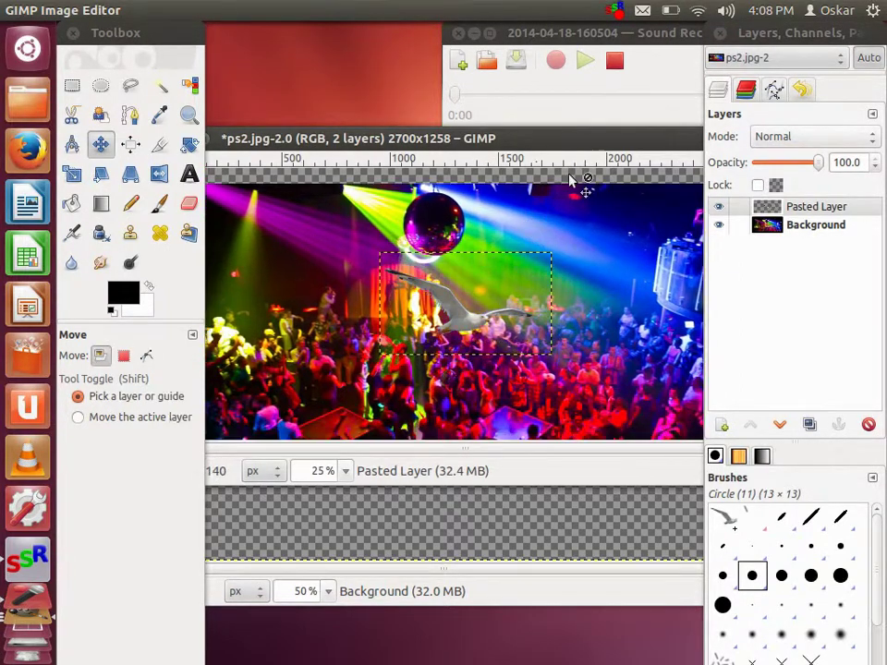
# Step: Select the Background layer, and hide and show the Background and Pasted Layer in turn
pyautogui.click(773, 231)
pyautogui.click(719, 226)
pyautogui.click(719, 226)
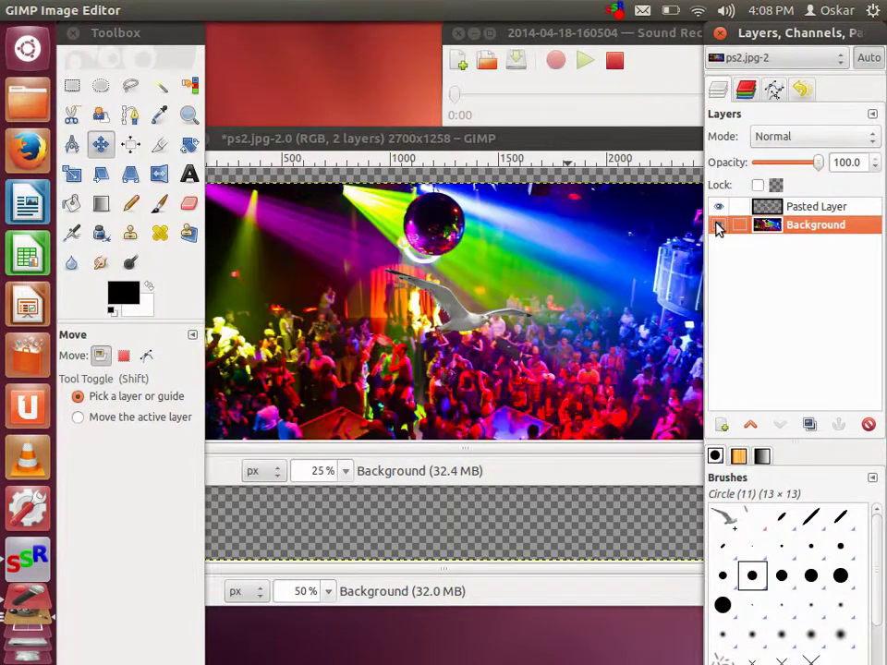
pyautogui.click(719, 226)
pyautogui.click(719, 226)
pyautogui.click(719, 207)
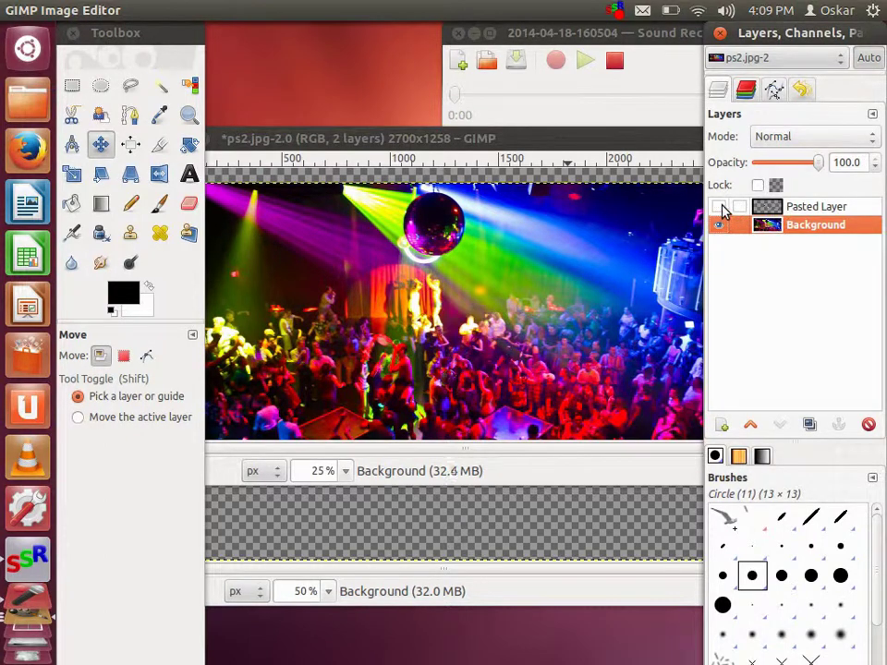
pyautogui.click(719, 207)
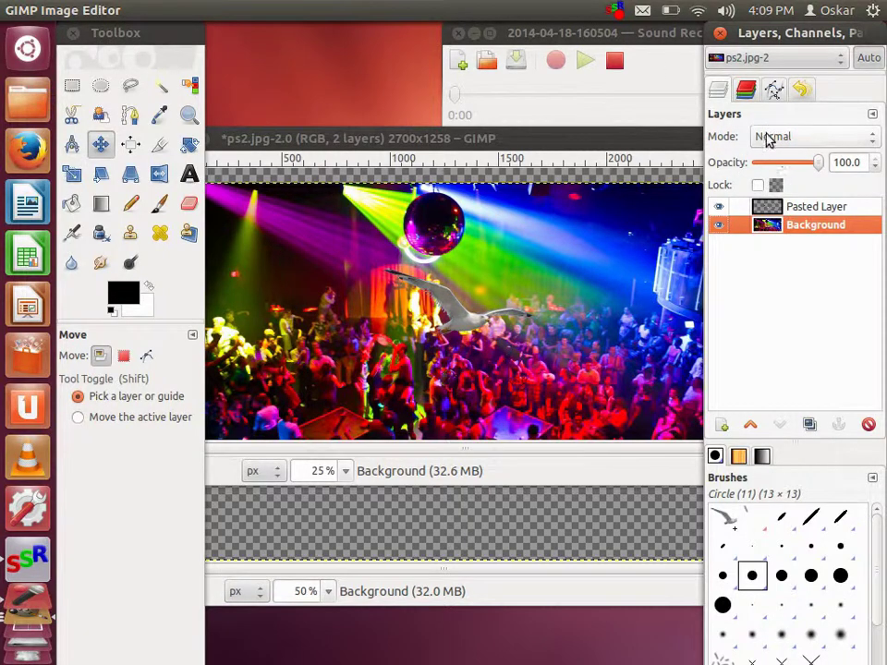
# Step: Display the image's color channels and preview the picture with the Red channel hidden, and show it again
pyautogui.click(747, 90)
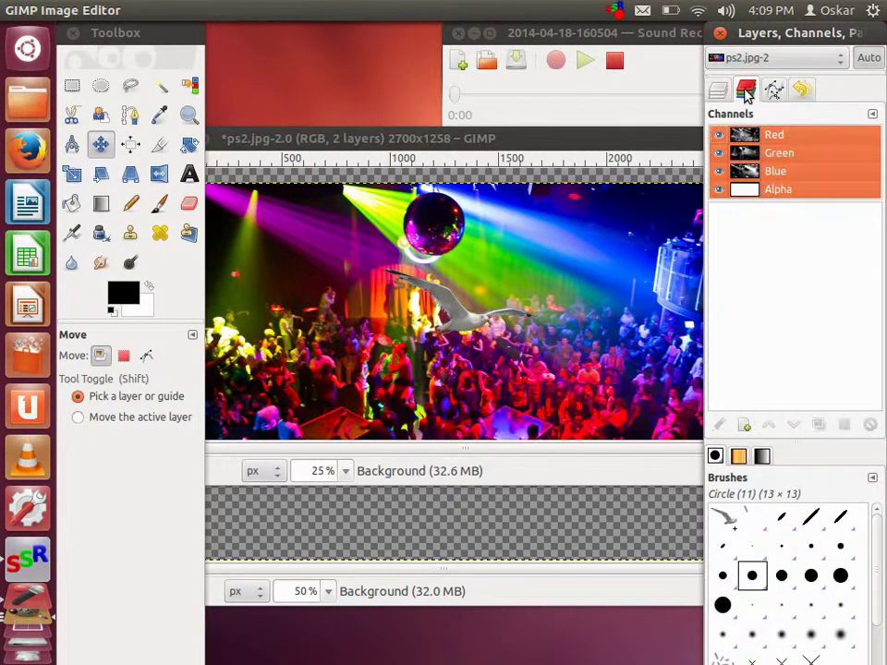
pyautogui.click(719, 135)
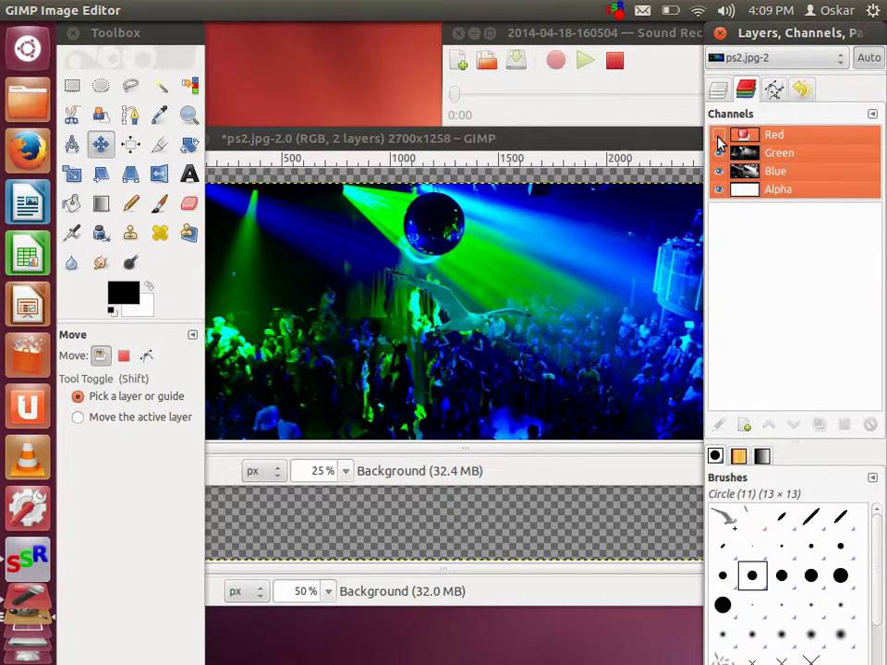
pyautogui.click(720, 135)
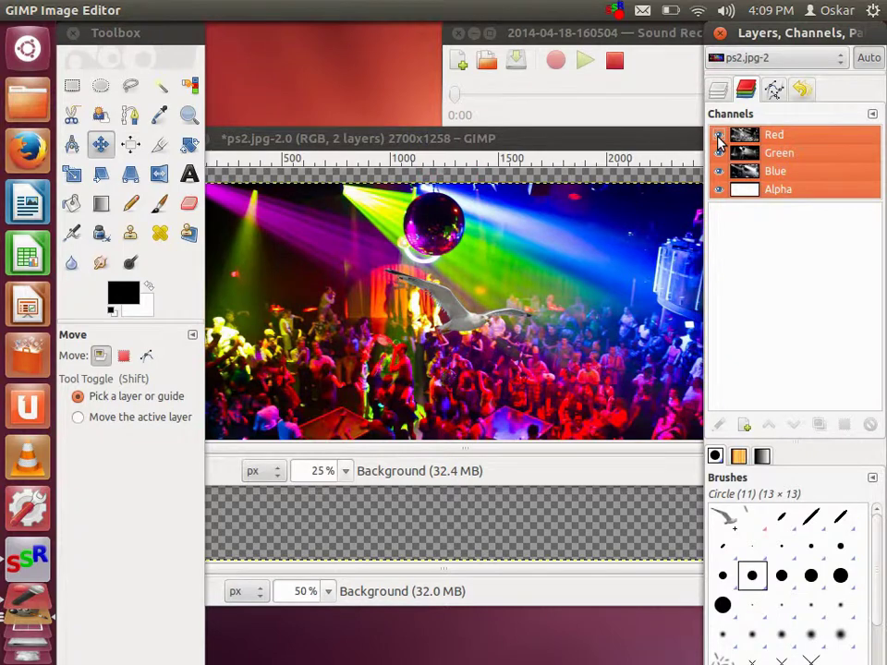
# Step: Return to the ps.jpeg image and undo back to before the blue sky around the bird was deleted
pyautogui.click(467, 540)
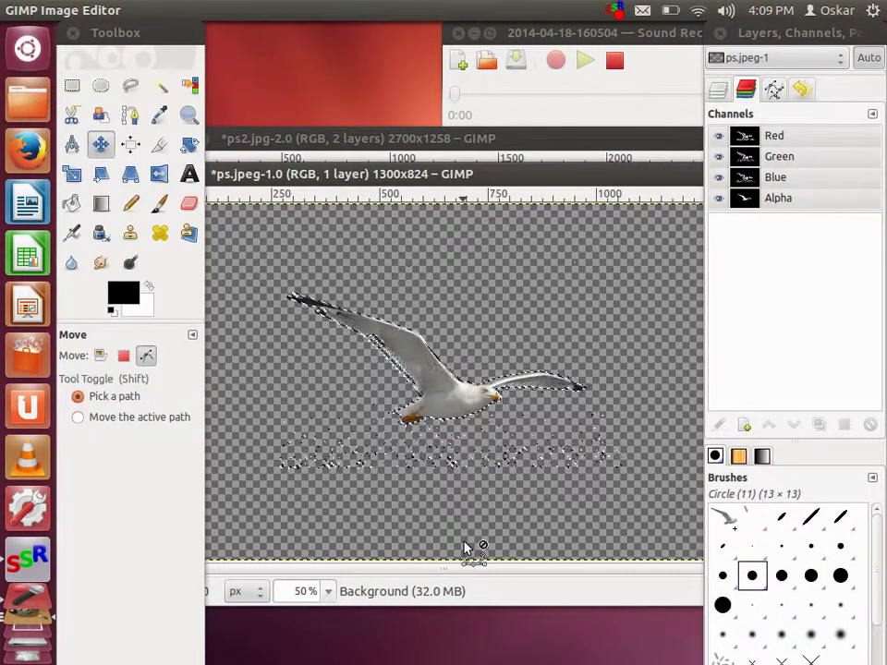
pyautogui.hotkey('ctrl', 'z')
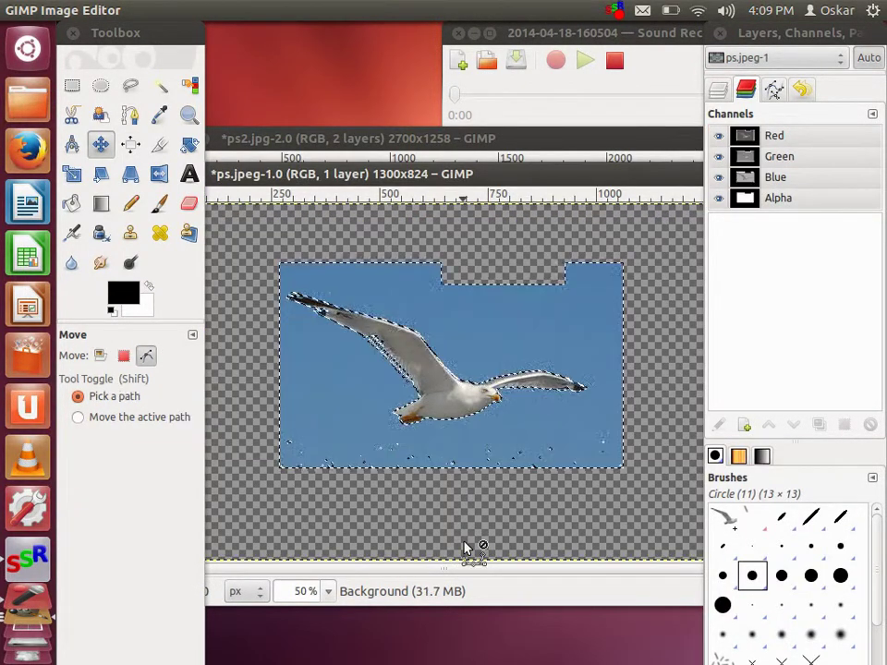
pyautogui.hotkey('ctrl', 'shift')
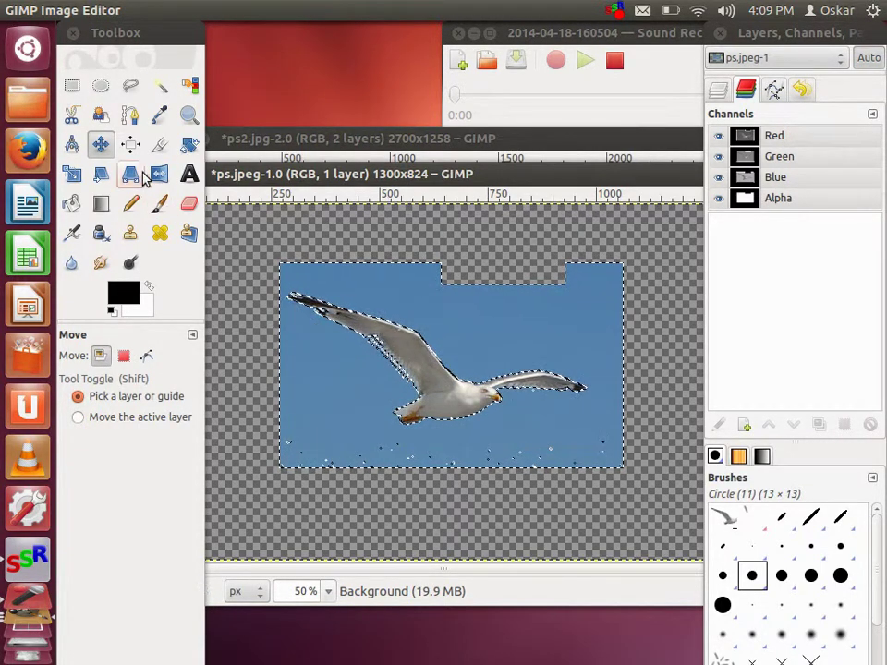
# Step: Set the Fuzzy Select threshold to 255.0 with Sample merged off and select from the sky around the bird
pyautogui.click(158, 88)
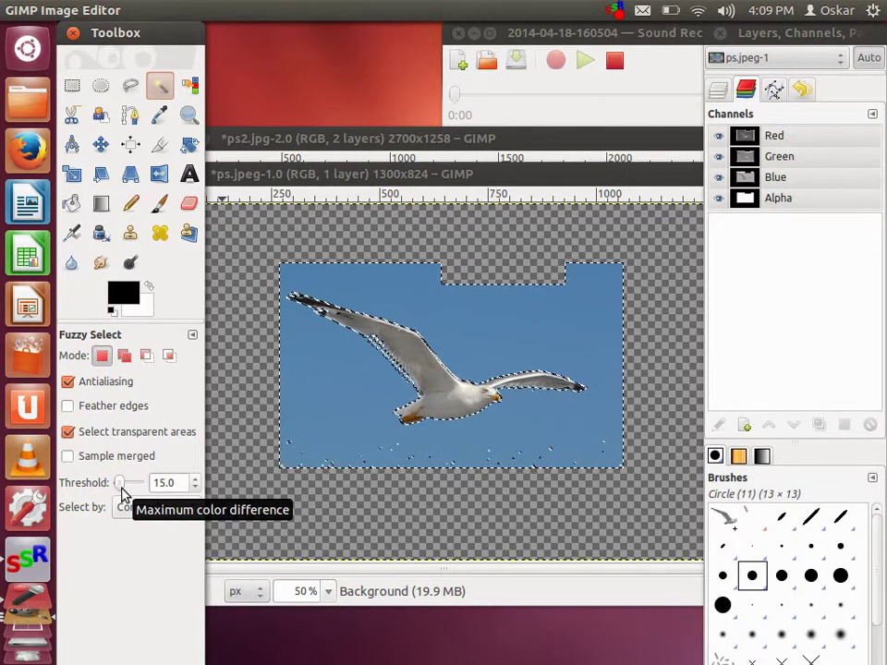
pyautogui.click(68, 455)
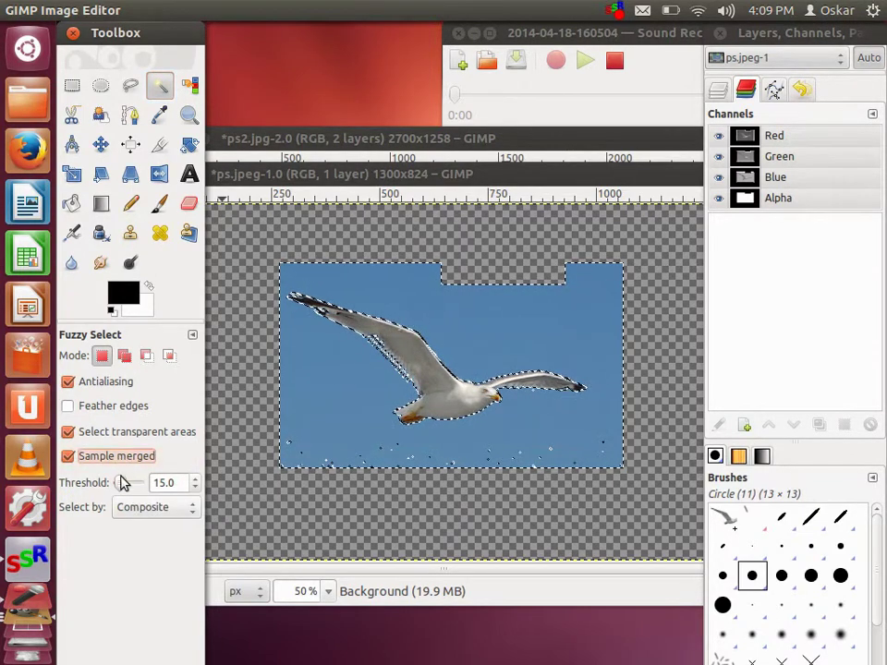
pyautogui.moveTo(123, 482); pyautogui.dragTo(198, 484)
pyautogui.click(127, 456)
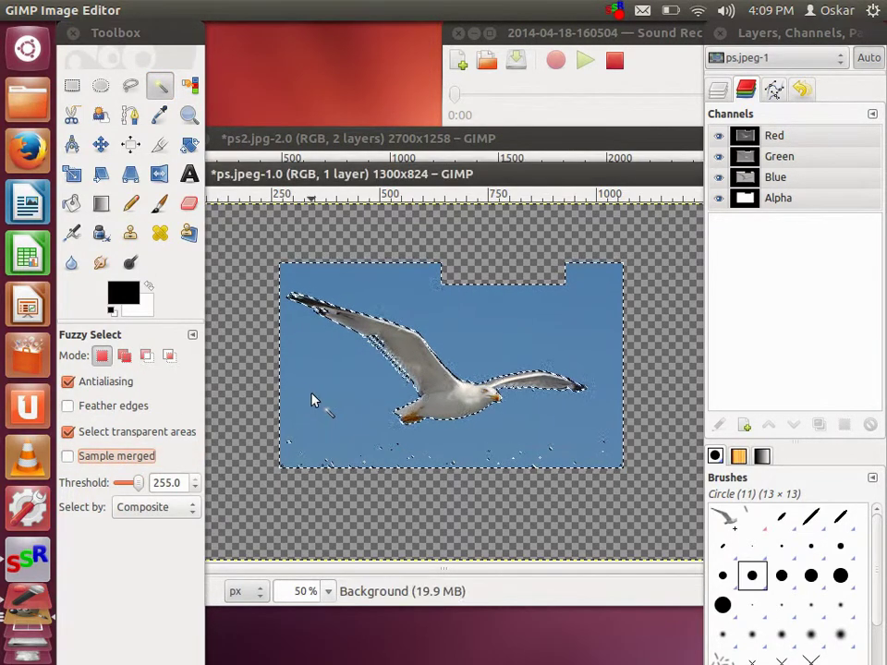
pyautogui.click(379, 382)
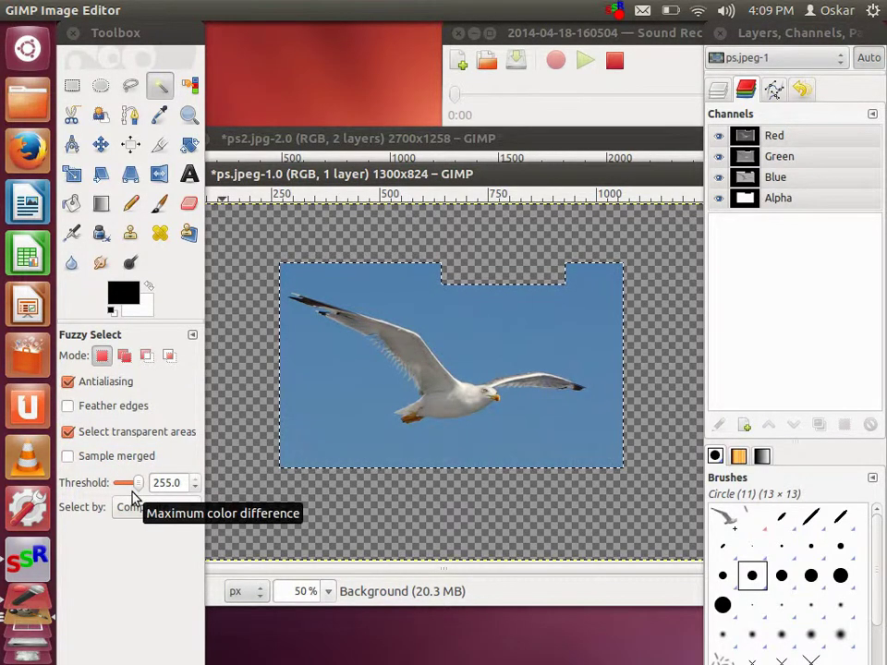
# Step: Fuzzy-select a spot of the sky at threshold 0.0, and raise the threshold to 44.3
pyautogui.moveTo(135, 483); pyautogui.dragTo(113, 483)
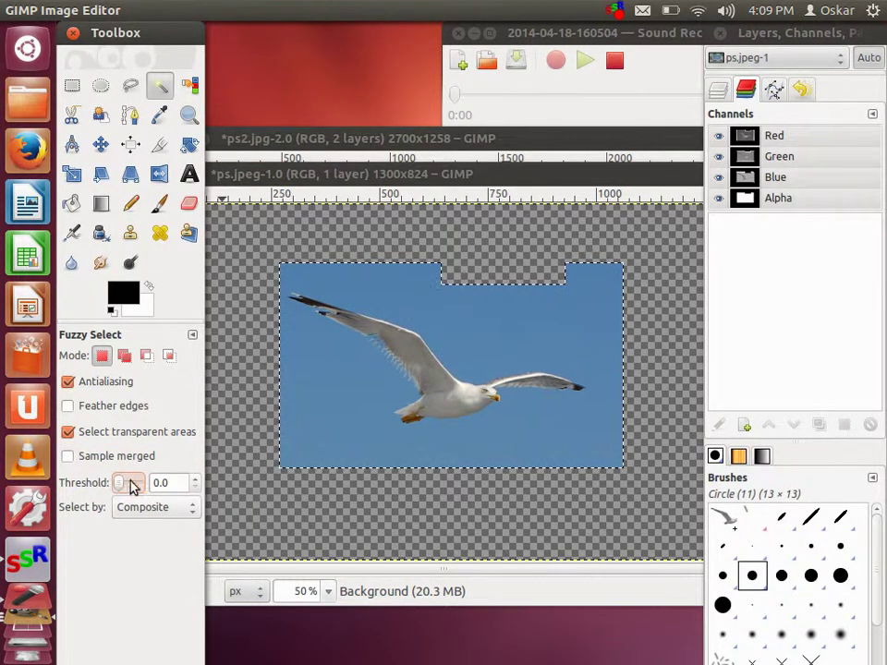
pyautogui.click(314, 446)
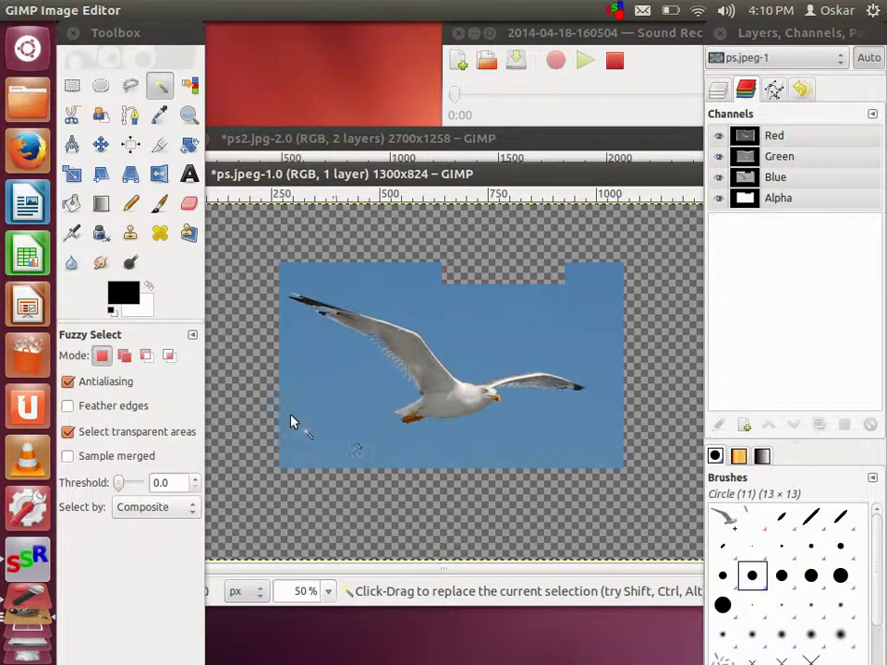
pyautogui.moveTo(116, 485); pyautogui.dragTo(125, 488)
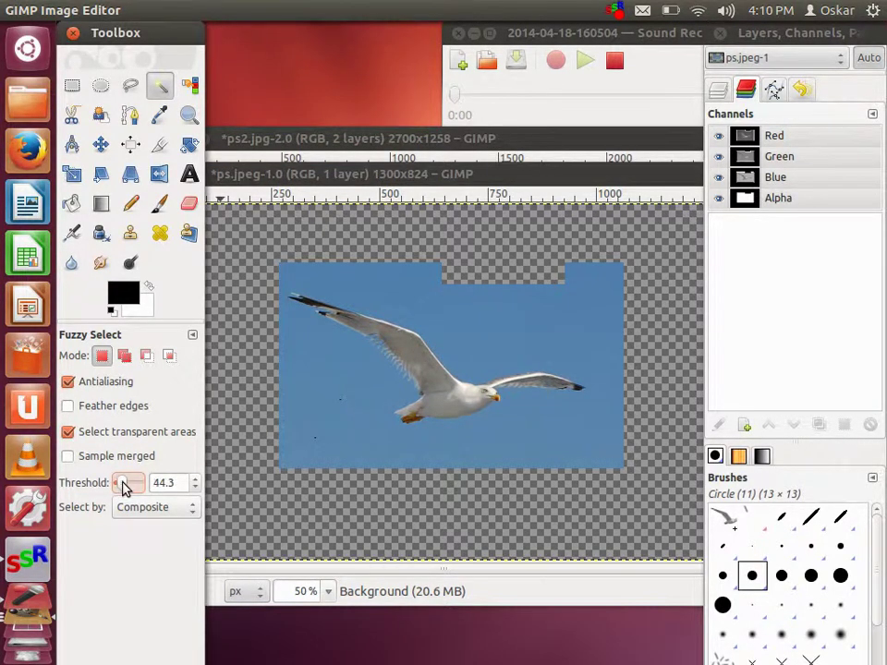
pyautogui.doubleClick(157, 485)
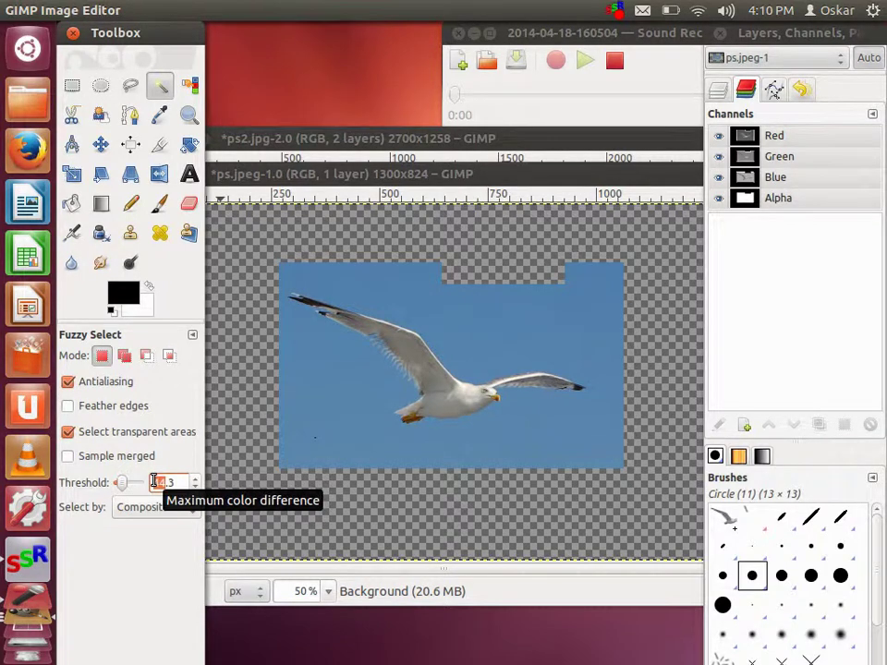
# Step: Switch to the ps2.jpg image, preview it with different Red, Green and Blue channels hidden, and show all channels again
pyautogui.click(522, 154)
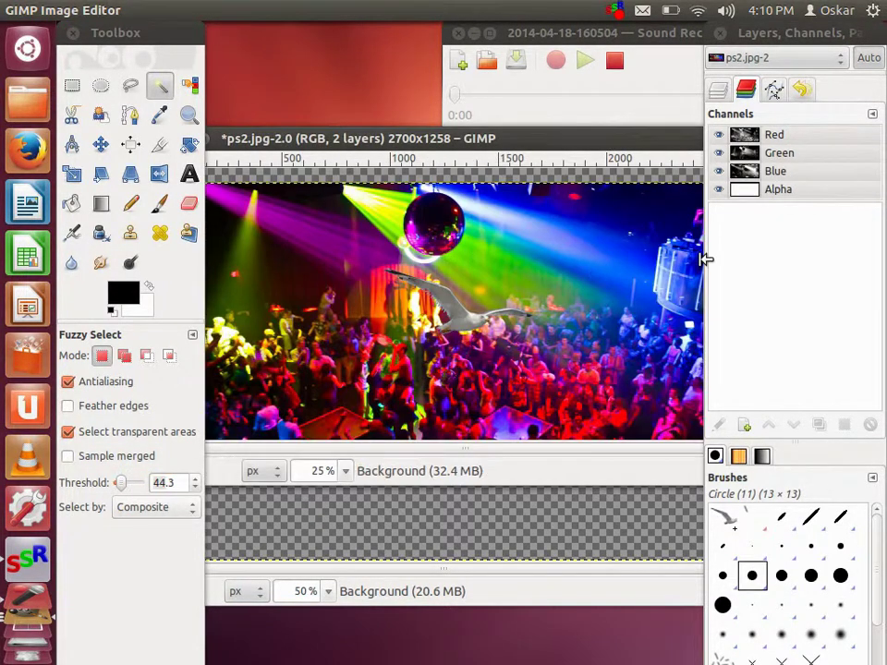
pyautogui.click(719, 135)
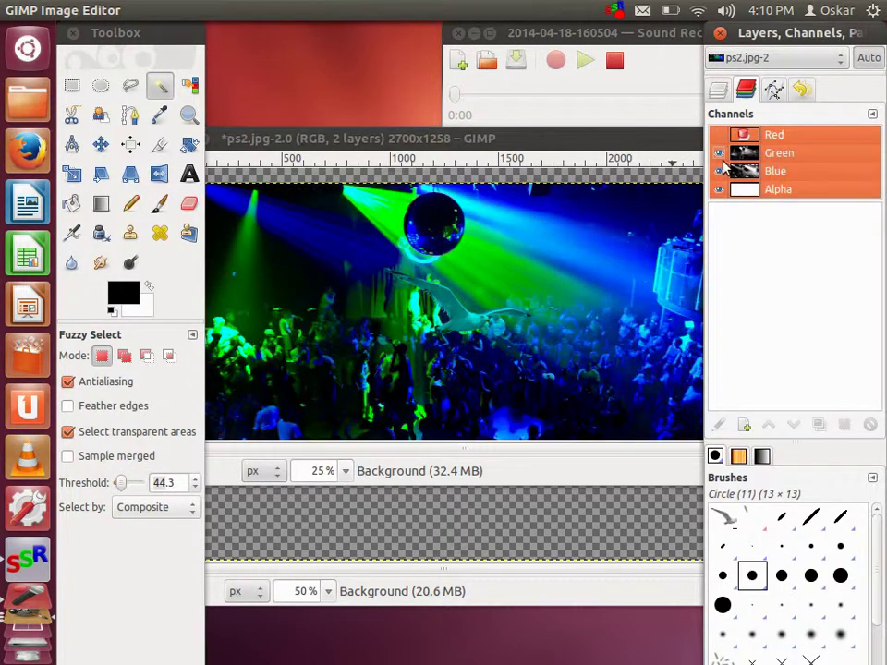
pyautogui.click(719, 154)
pyautogui.click(719, 171)
pyautogui.click(719, 154)
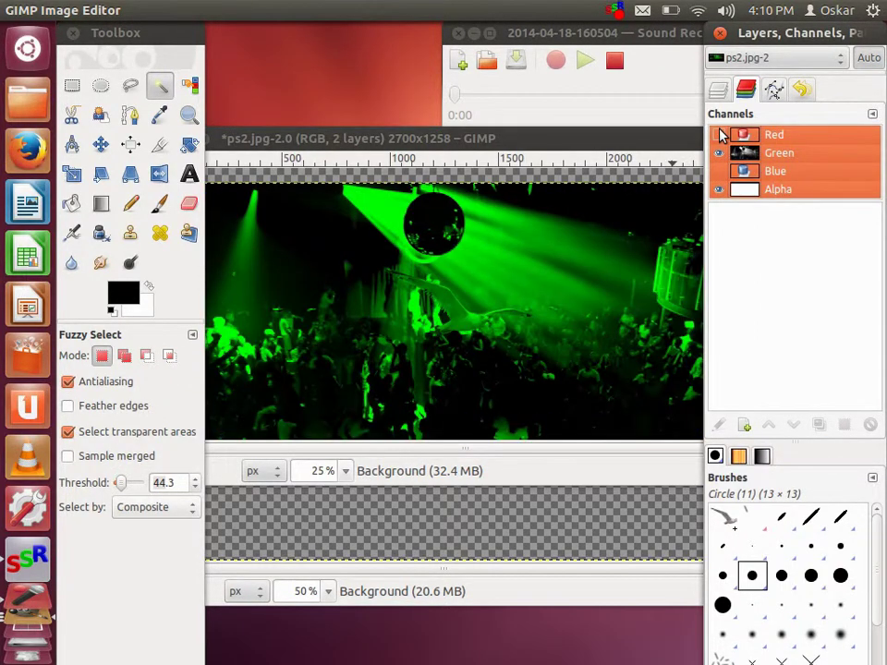
pyautogui.click(719, 135)
pyautogui.click(719, 171)
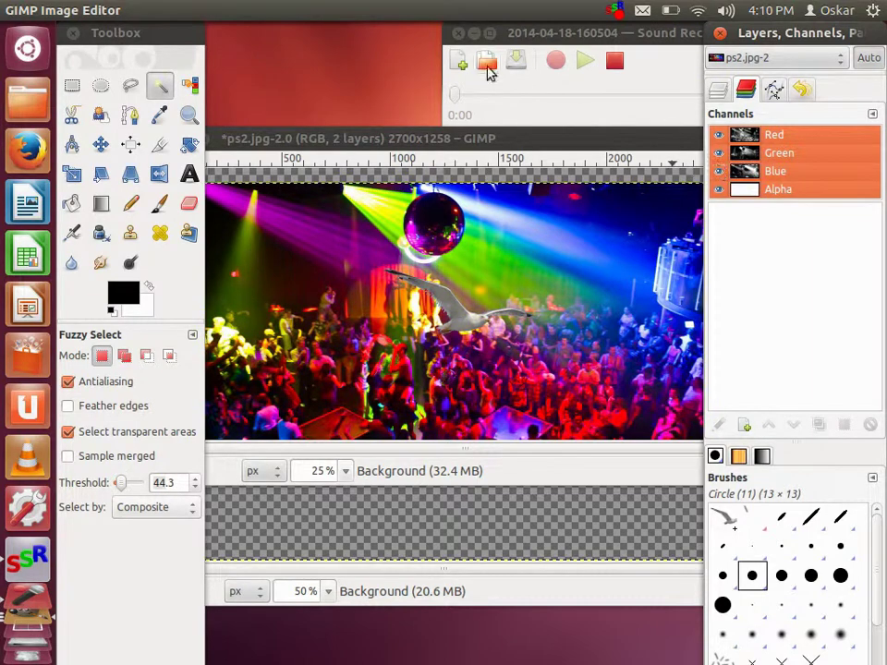
# Step: Fill the Background layer of ps2.jpg with a linear black-to-white gradient running diagonally from the left side toward the bird
pyautogui.click(82, 39)
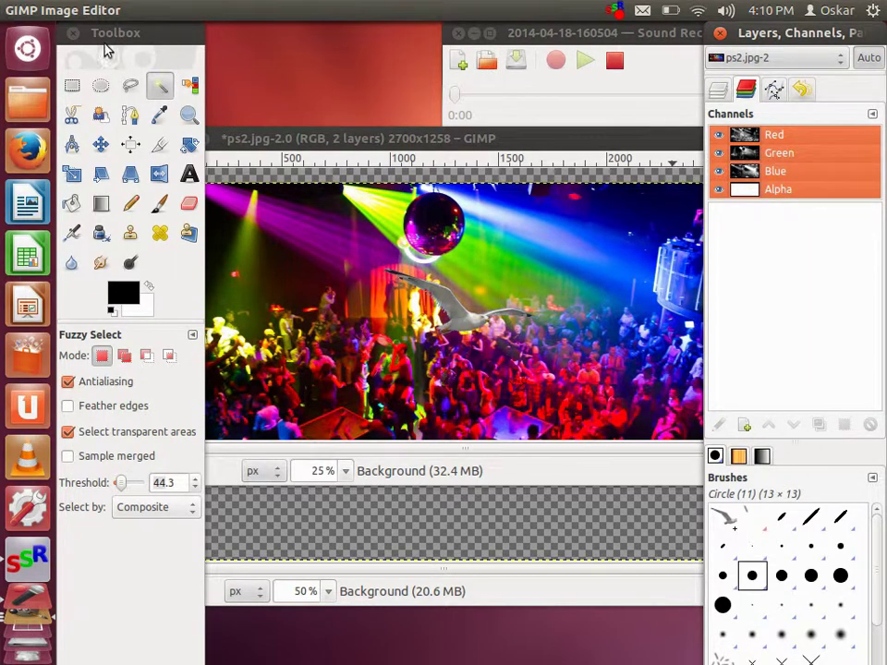
pyautogui.click(101, 203)
pyautogui.moveTo(259, 264); pyautogui.dragTo(485, 337)
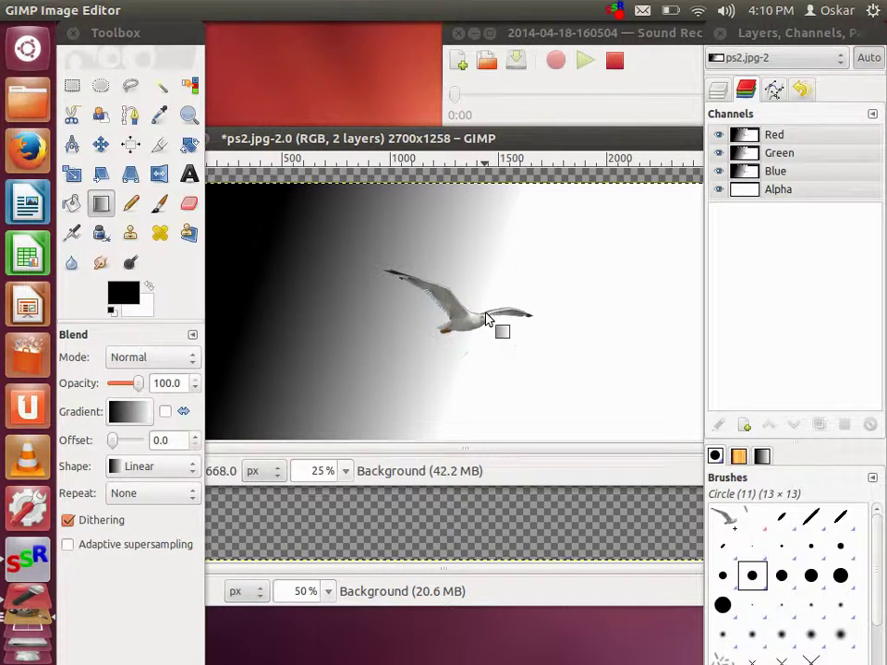
# Step: Add the text "Hello" in a text box about 796 × 800 px and move it into the white area beyond the bird
pyautogui.click(188, 174)
pyautogui.moveTo(311, 266)
pyautogui.mouseDown()
pyautogui.moveTo(475, 429)
pyautogui.moveTo(468, 425)
pyautogui.mouseUp()
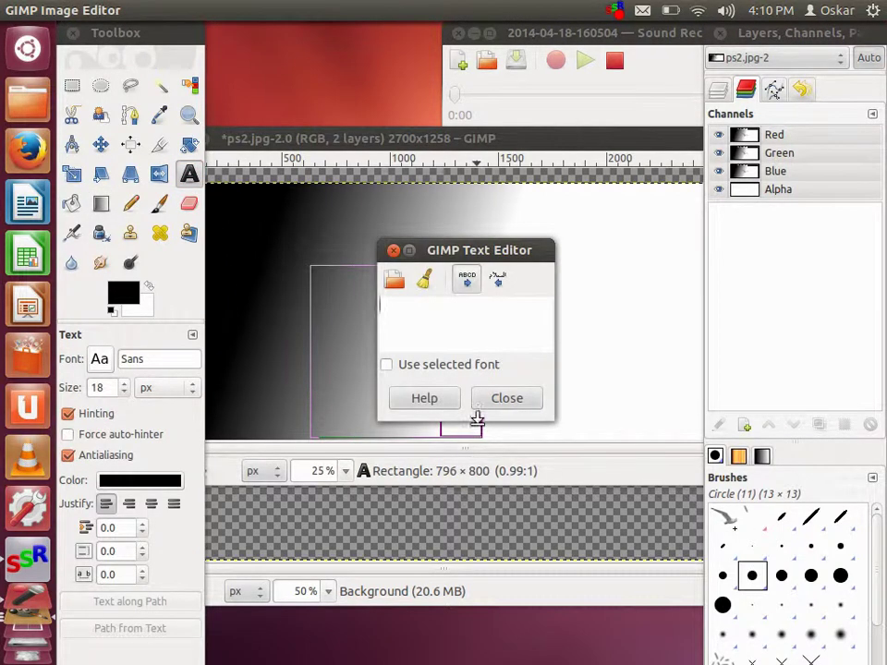
pyautogui.write('Hello')
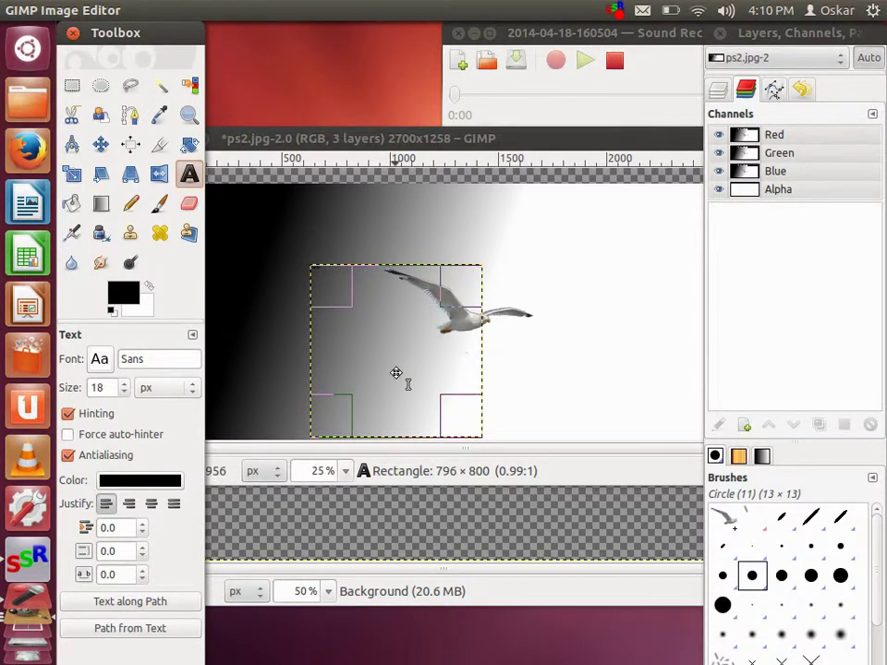
pyautogui.moveTo(396, 372); pyautogui.dragTo(614, 299)
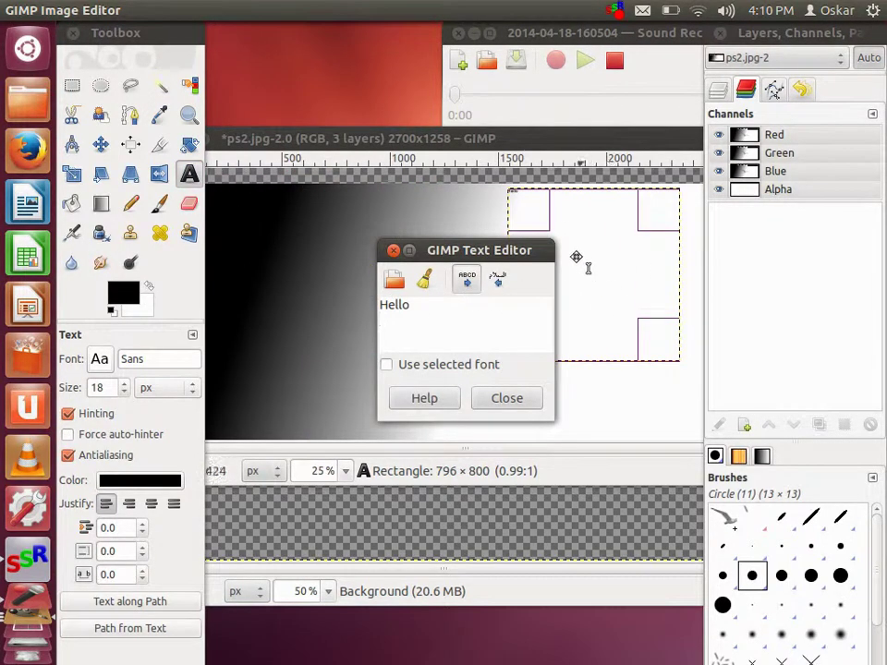
# Step: Set the size of the Hello text to 323 px
pyautogui.moveTo(428, 338); pyautogui.dragTo(376, 298)
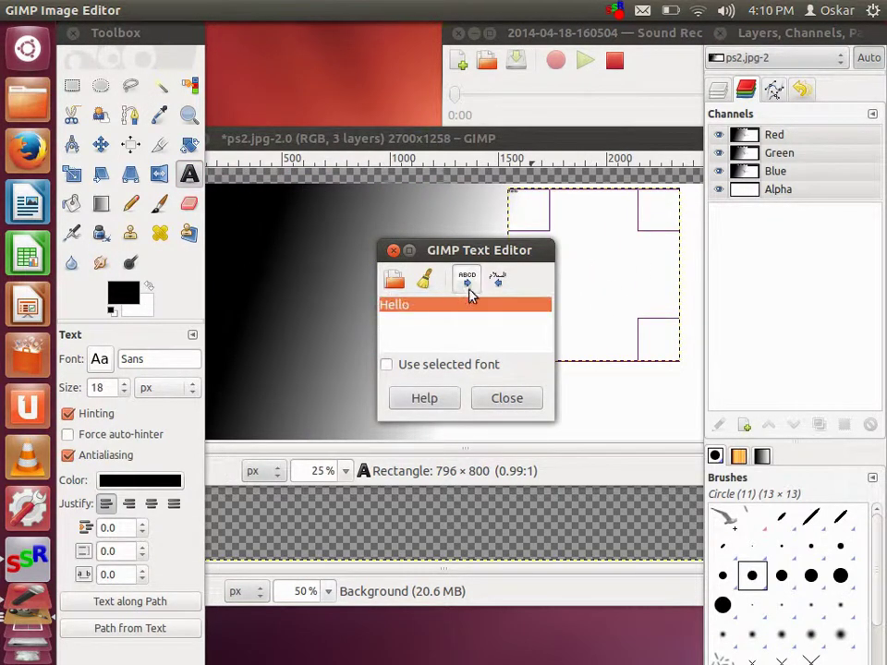
pyautogui.moveTo(391, 252); pyautogui.dragTo(393, 254)
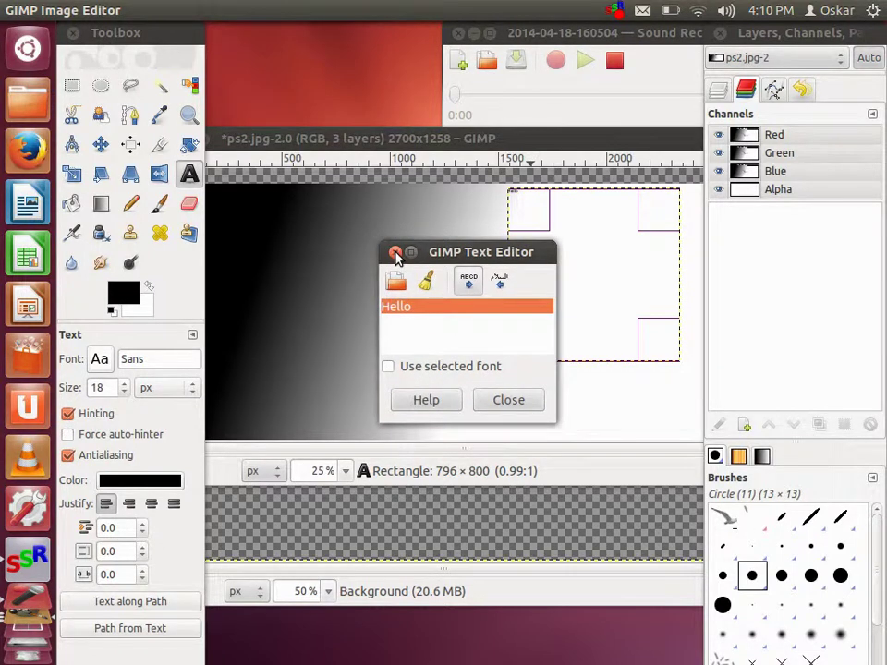
pyautogui.click(395, 252)
pyautogui.moveTo(126, 389); pyautogui.dragTo(126, 389)
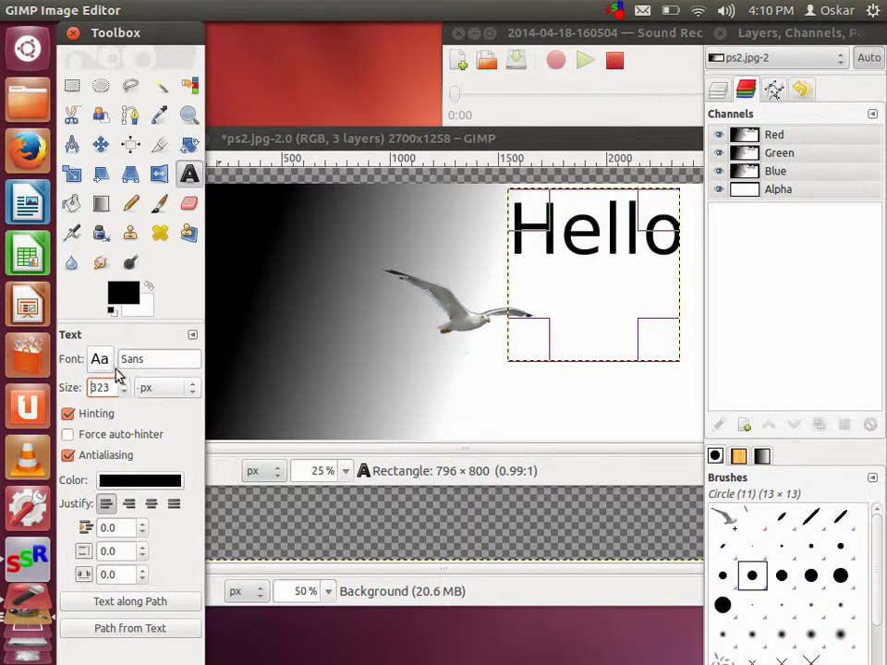
# Step: Change the font of the Hello text from the Sans family to Courier 10 Pitch
pyautogui.click(101, 360)
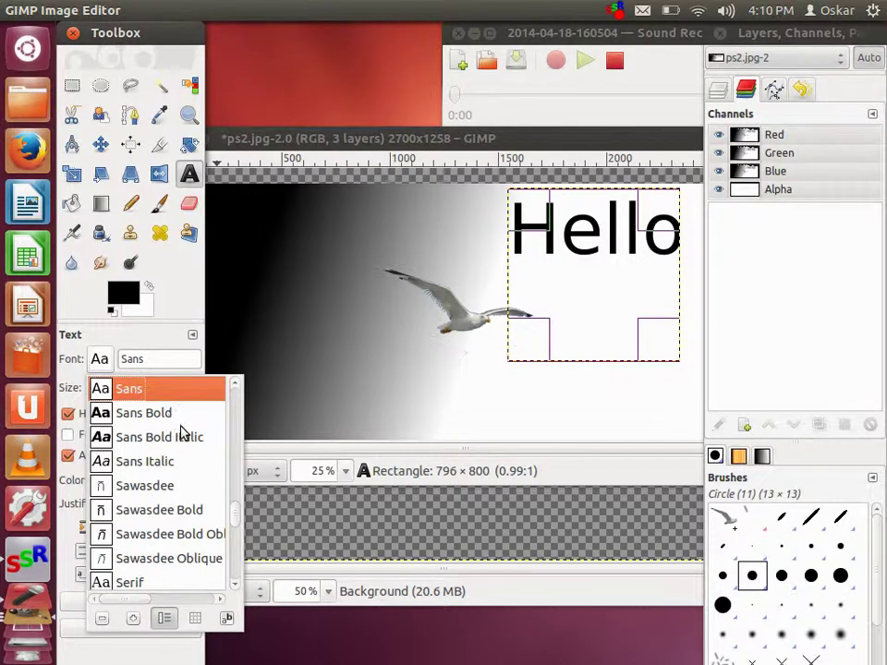
pyautogui.click(164, 362)
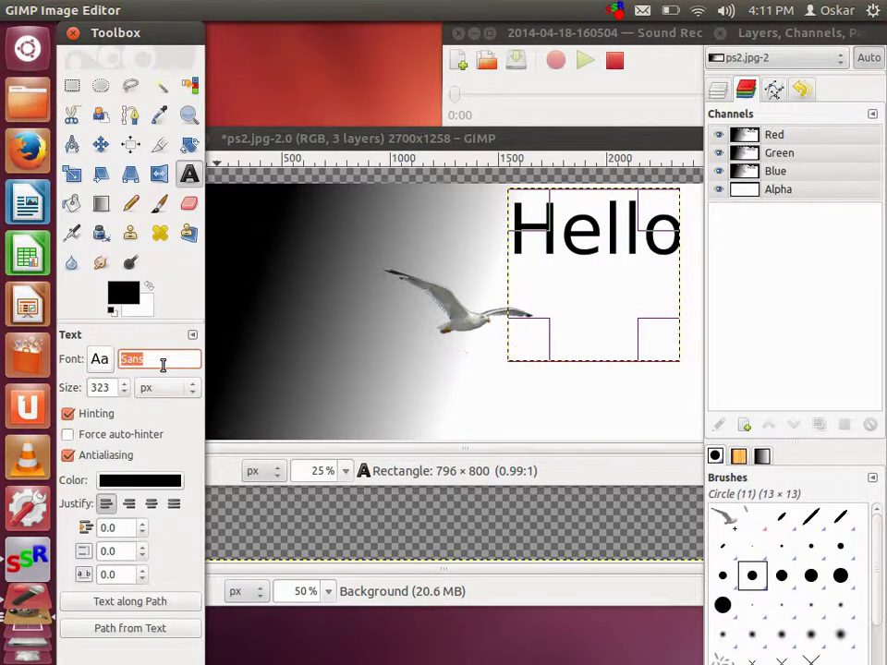
pyautogui.press('BackSpace')
pyautogui.write('C')
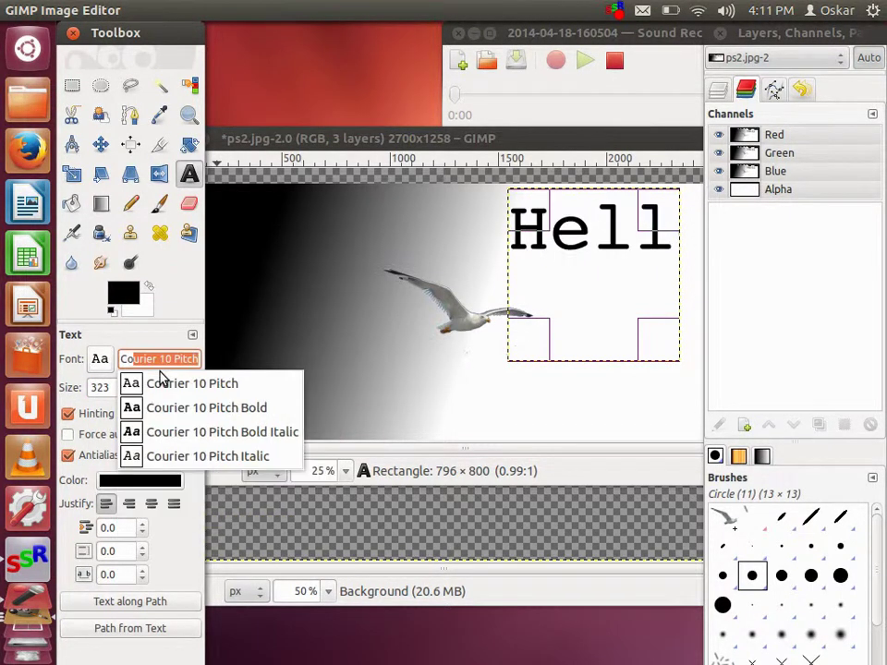
# Step: Enter Arial as the font name and enlarge the Hello text box to about 1040 × 864 px
pyautogui.press('BackSpace')
pyautogui.press('BackSpace')
pyautogui.write('Ar')
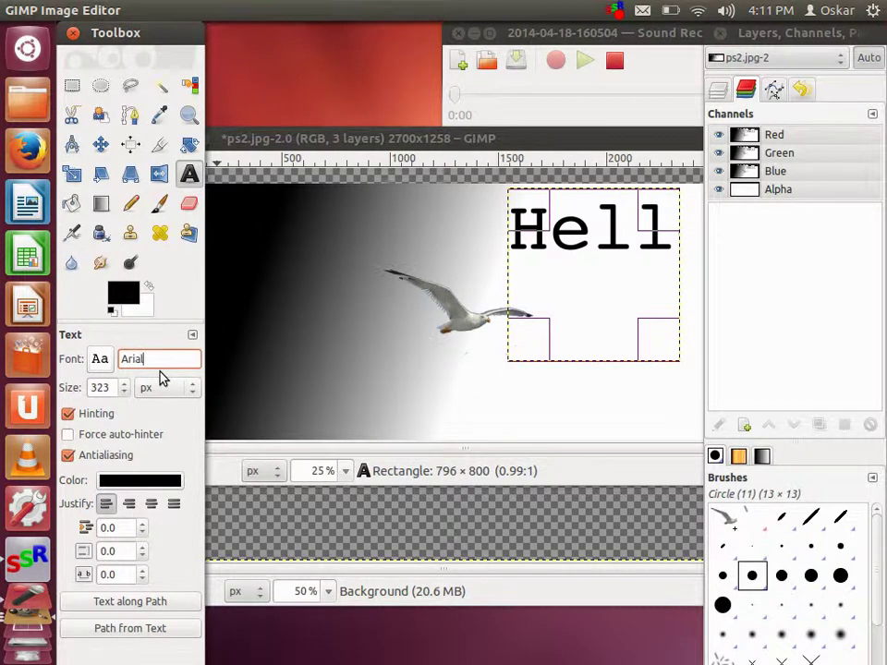
pyautogui.write('ial')
pyautogui.moveTo(519, 341); pyautogui.dragTo(466, 353)
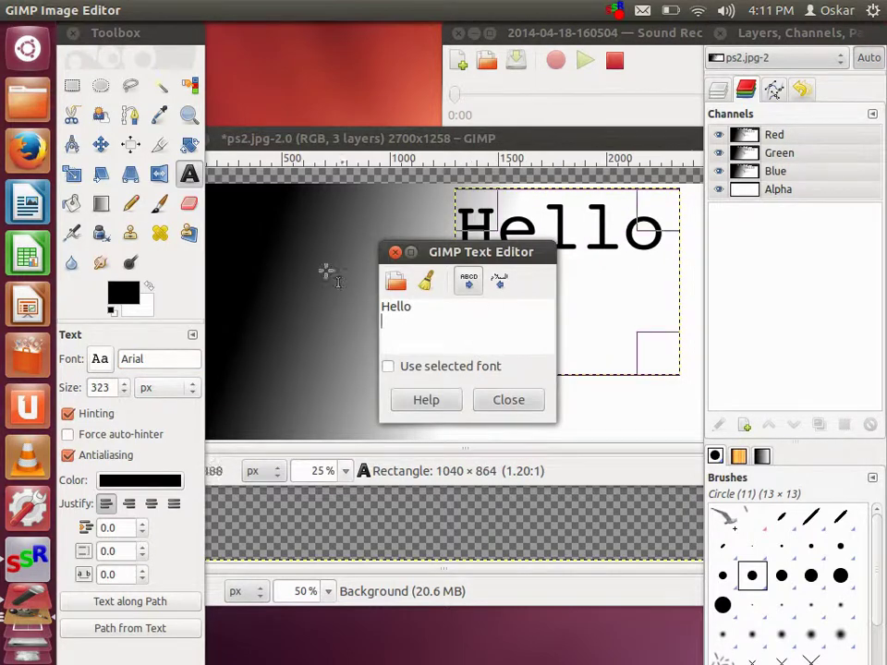
pyautogui.click(507, 398)
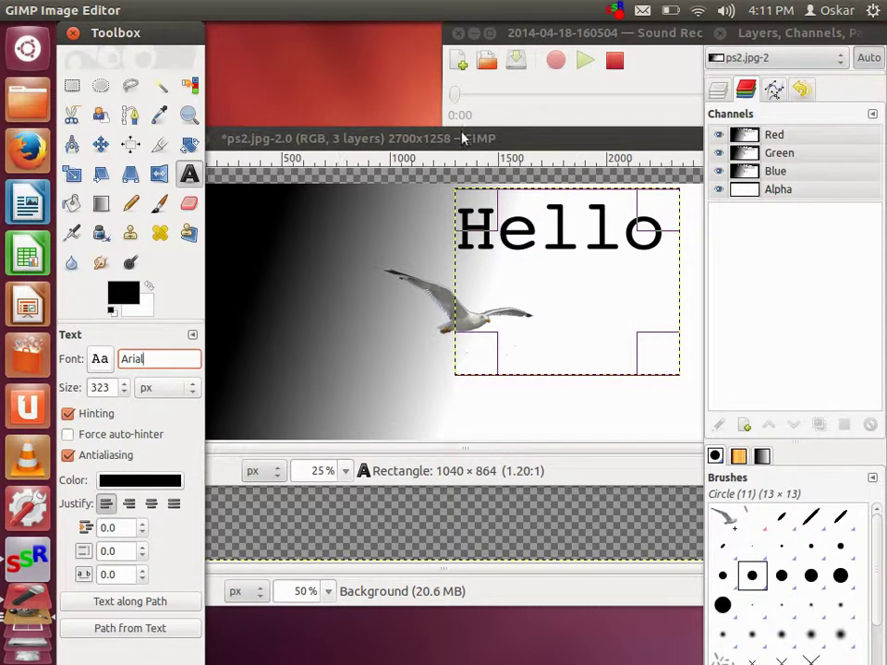
pyautogui.click(721, 90)
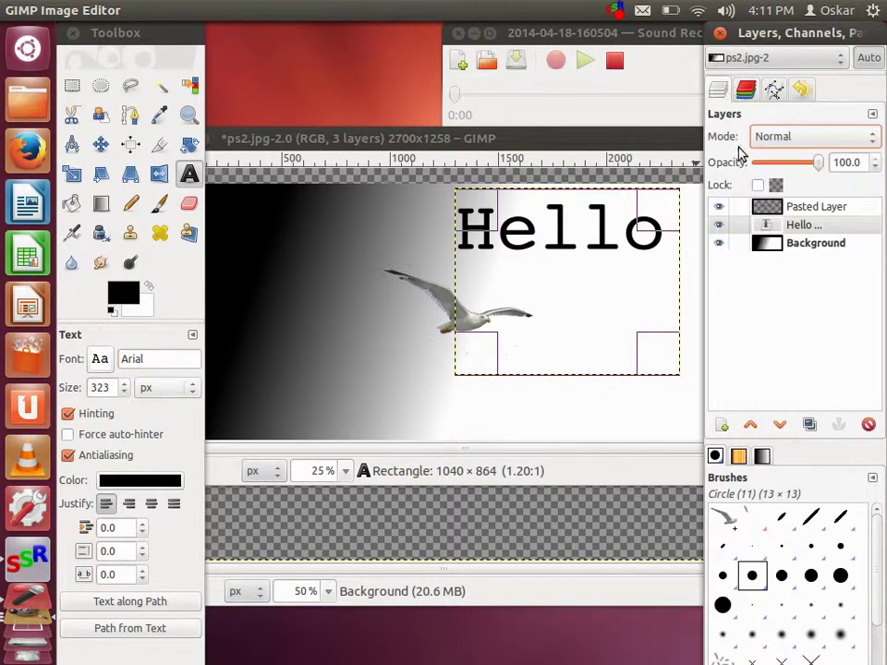
pyautogui.click(752, 206)
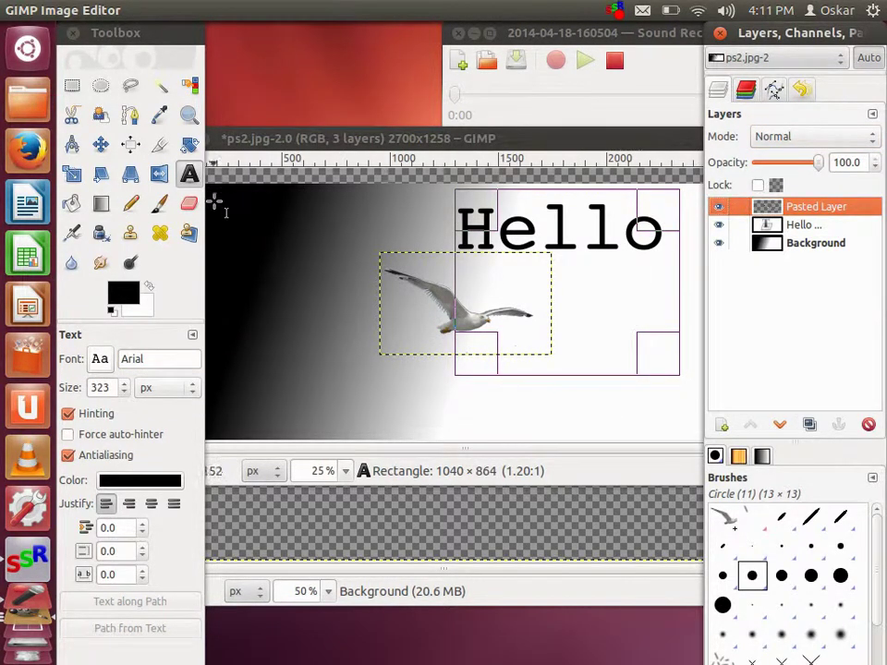
pyautogui.click(130, 175)
pyautogui.moveTo(363, 253); pyautogui.dragTo(410, 324)
pyautogui.moveTo(307, 242); pyautogui.dragTo(49, 155)
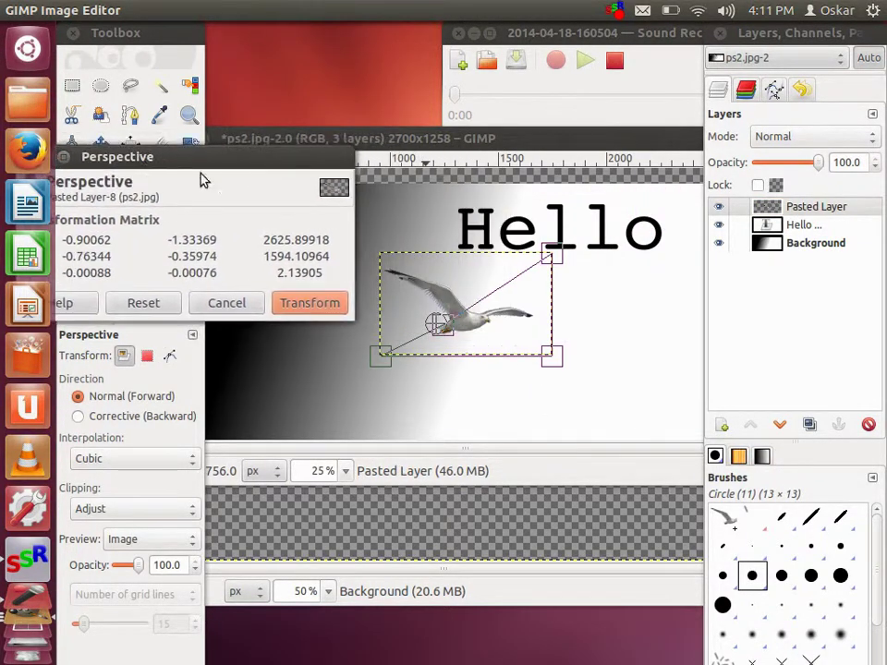
pyautogui.moveTo(552, 355); pyautogui.dragTo(459, 411)
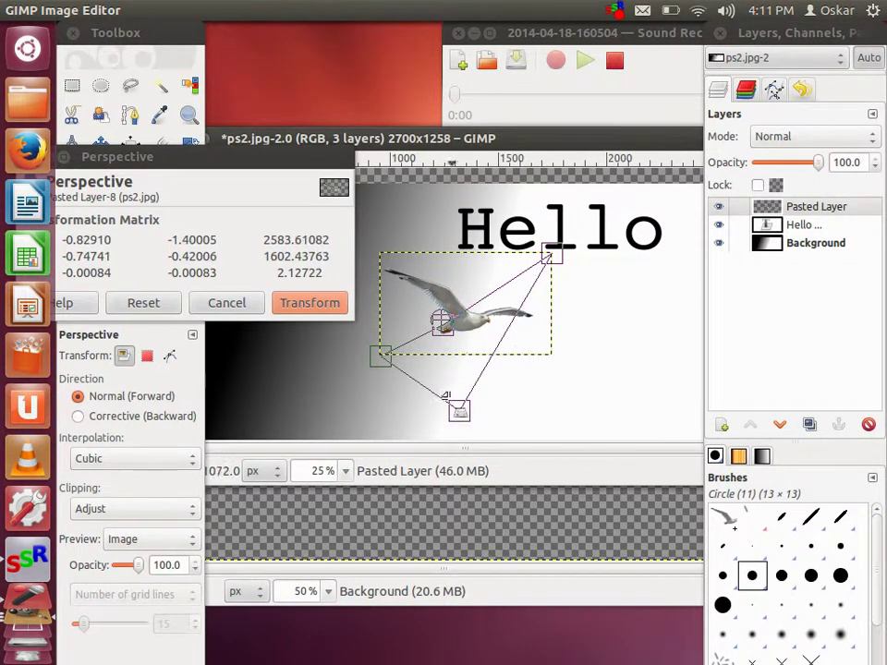
pyautogui.moveTo(380, 355); pyautogui.dragTo(383, 317)
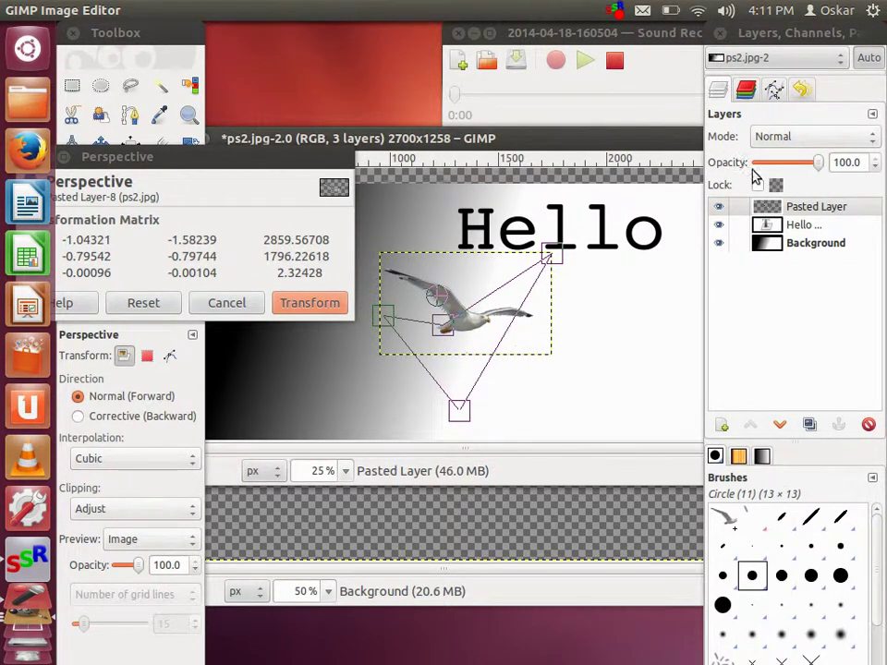
# Step: Apply a Perspective transform to the Hello layer, narrowing the text and slanting it down toward its end
pyautogui.click(772, 225)
pyautogui.moveTo(594, 313); pyautogui.dragTo(679, 371)
pyautogui.moveTo(620, 182); pyautogui.dragTo(646, 186)
pyautogui.moveTo(603, 219); pyautogui.dragTo(656, 305)
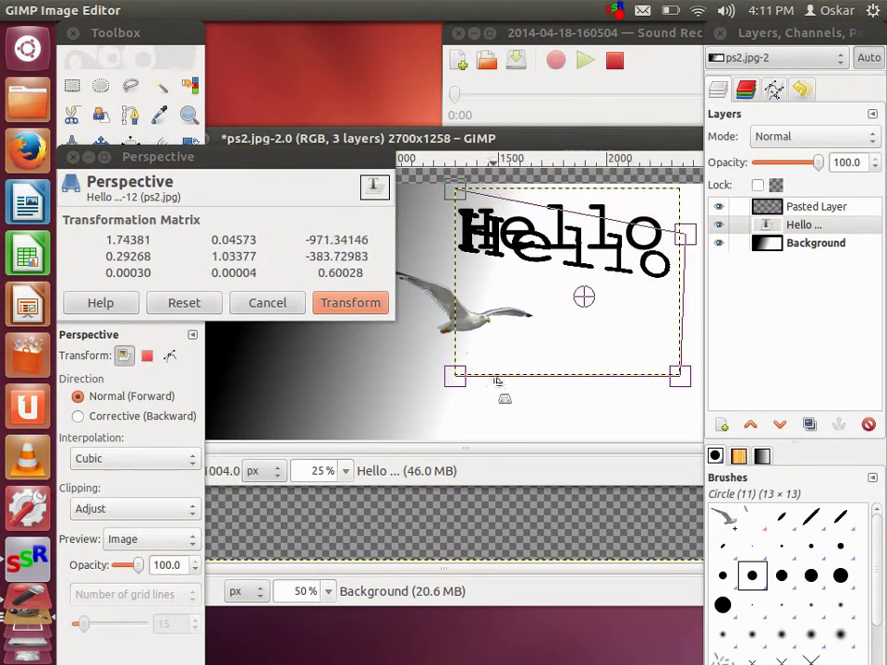
pyautogui.moveTo(432, 361); pyautogui.dragTo(392, 314)
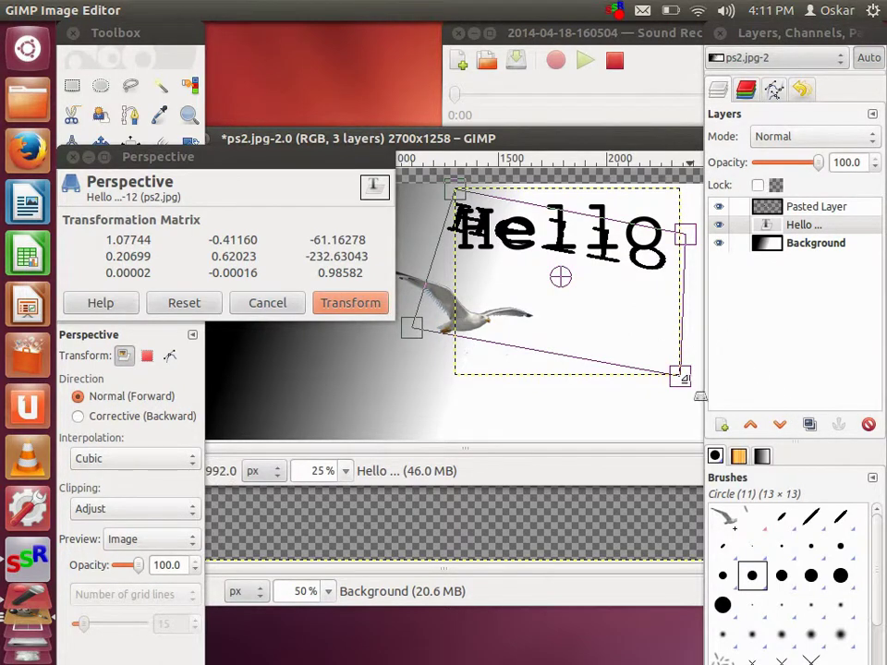
pyautogui.moveTo(679, 372); pyautogui.dragTo(578, 371)
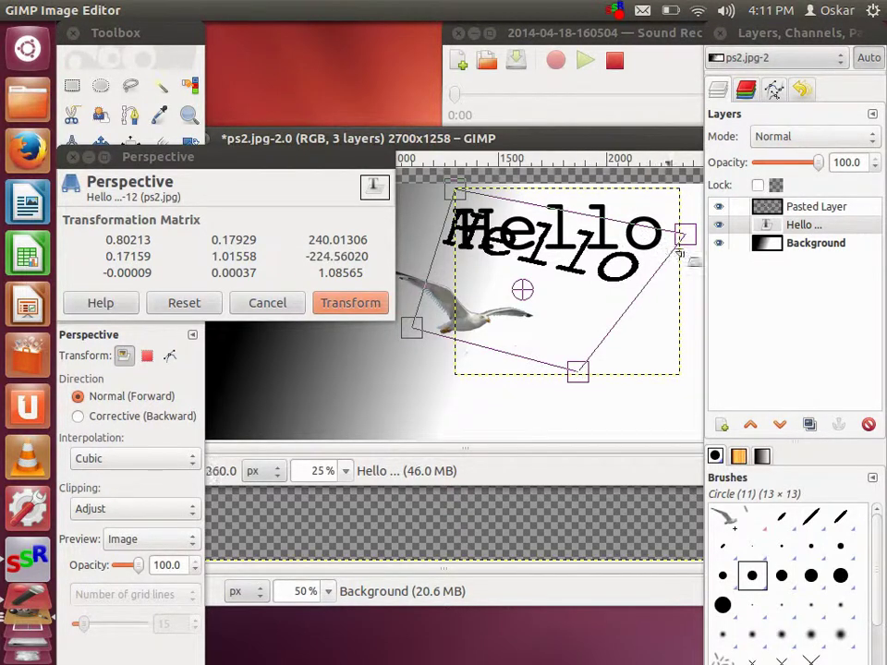
pyautogui.moveTo(677, 228); pyautogui.dragTo(632, 233)
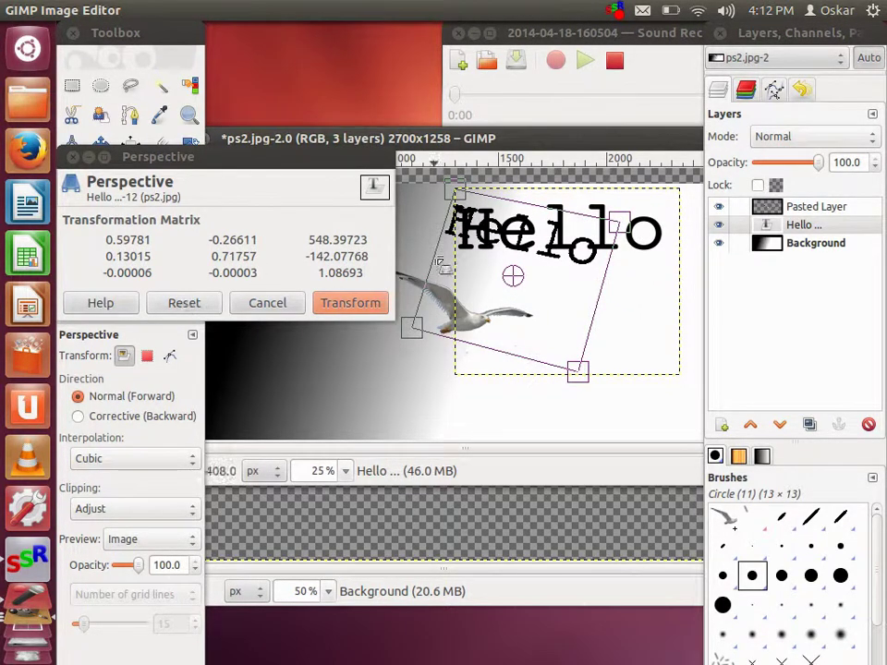
pyautogui.click(364, 308)
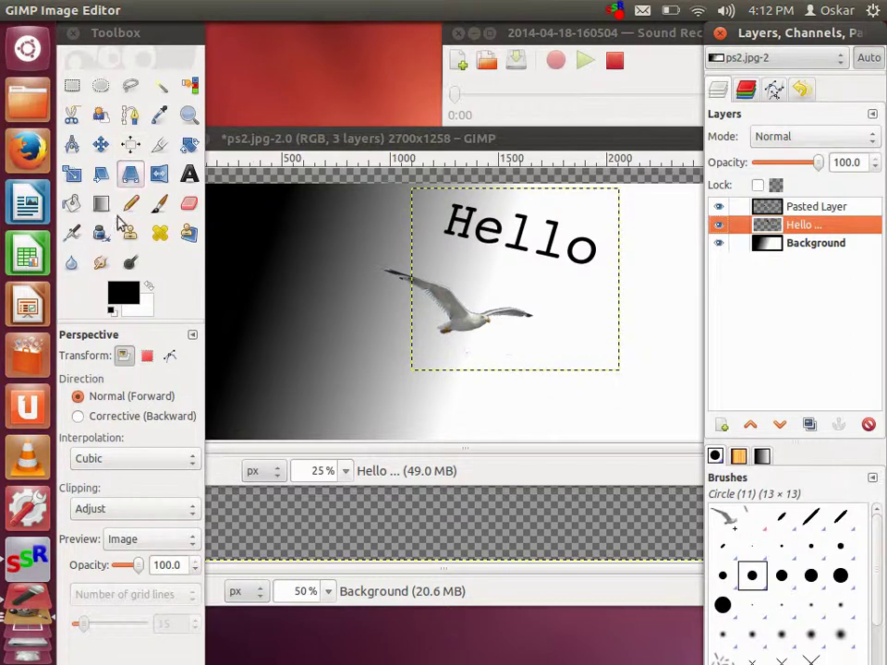
# Step: Airbrush a freehand outline below the text on the Hello layer and bucket-fill inside its shapes with black
pyautogui.click(72, 233)
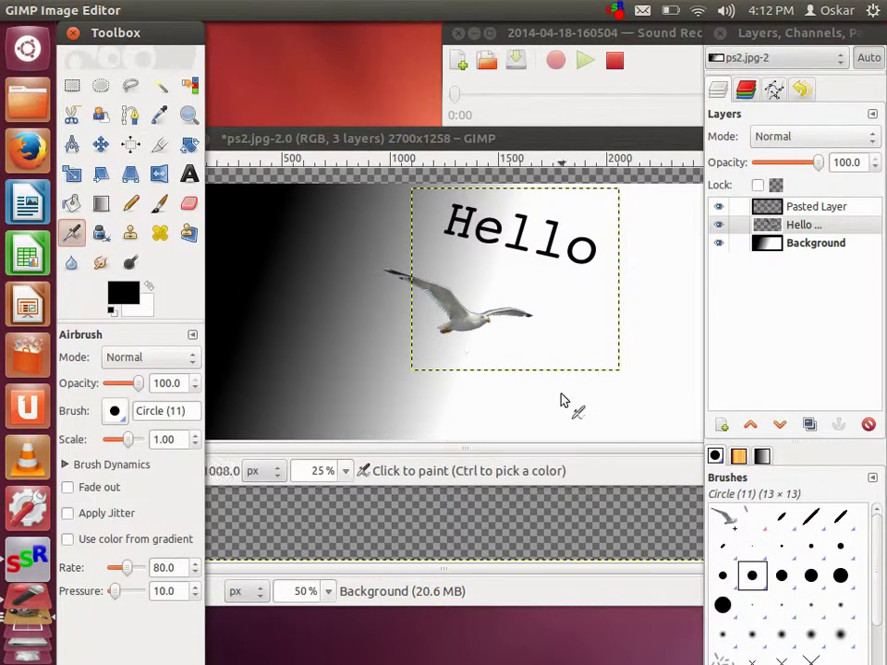
pyautogui.moveTo(564, 402)
pyautogui.mouseDown()
pyautogui.moveTo(568, 305)
pyautogui.moveTo(529, 336)
pyautogui.moveTo(504, 307)
pyautogui.mouseUp()
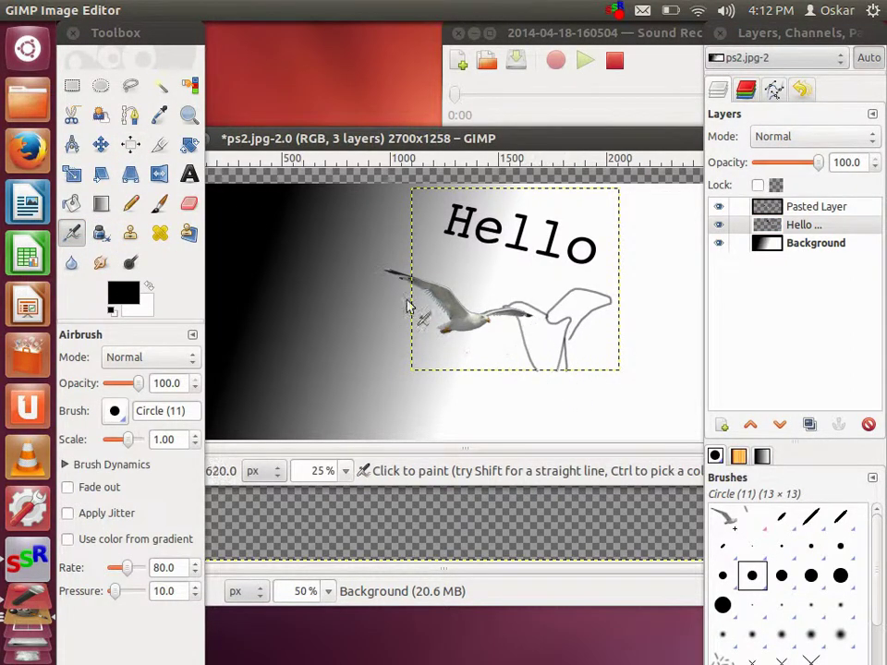
pyautogui.click(72, 203)
pyautogui.click(517, 328)
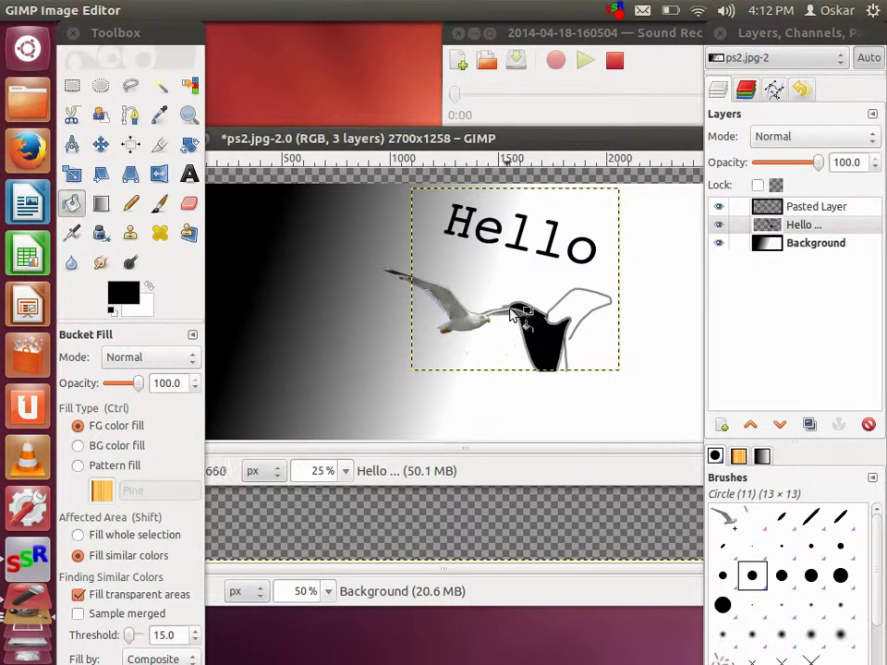
pyautogui.click(574, 308)
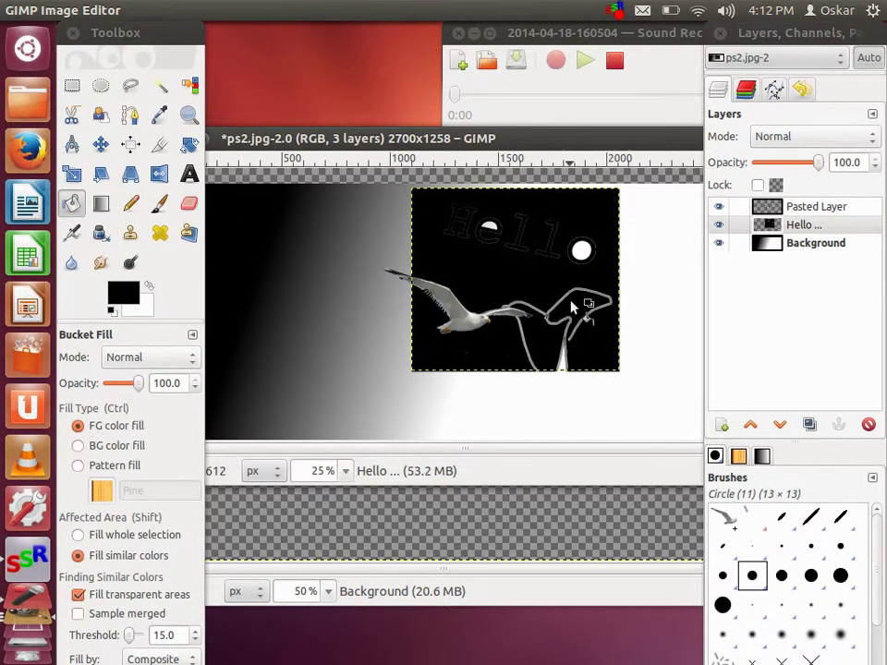
pyautogui.click(160, 209)
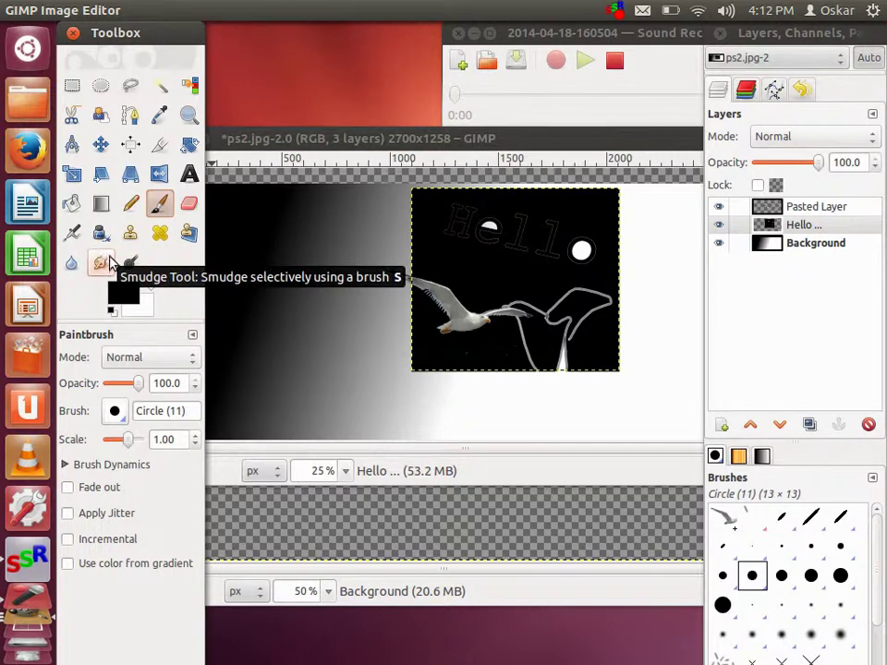
# Step: Select an ellipse about 276 × 312 px in the dark area left of the bird and clear it on the Background layer
pyautogui.click(98, 87)
pyautogui.moveTo(217, 239)
pyautogui.mouseDown()
pyautogui.moveTo(264, 272)
pyautogui.moveTo(280, 309)
pyautogui.mouseUp()
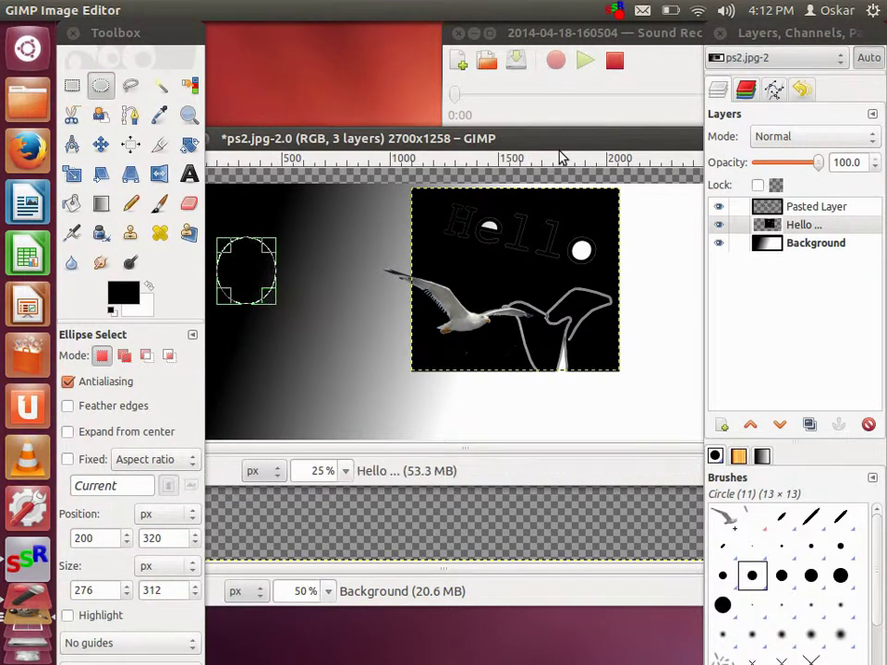
pyautogui.click(767, 226)
pyautogui.click(765, 244)
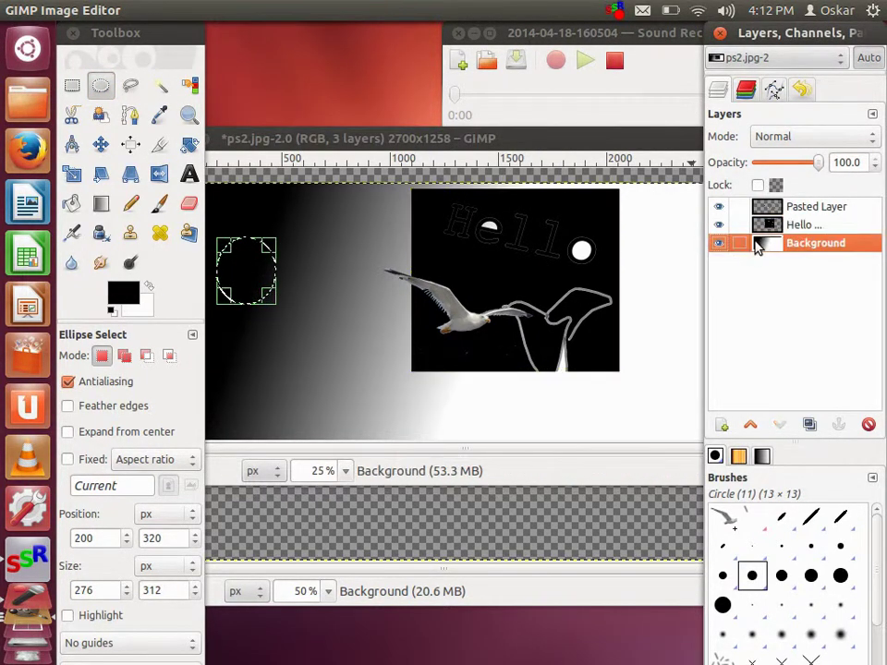
pyautogui.press('Delete')
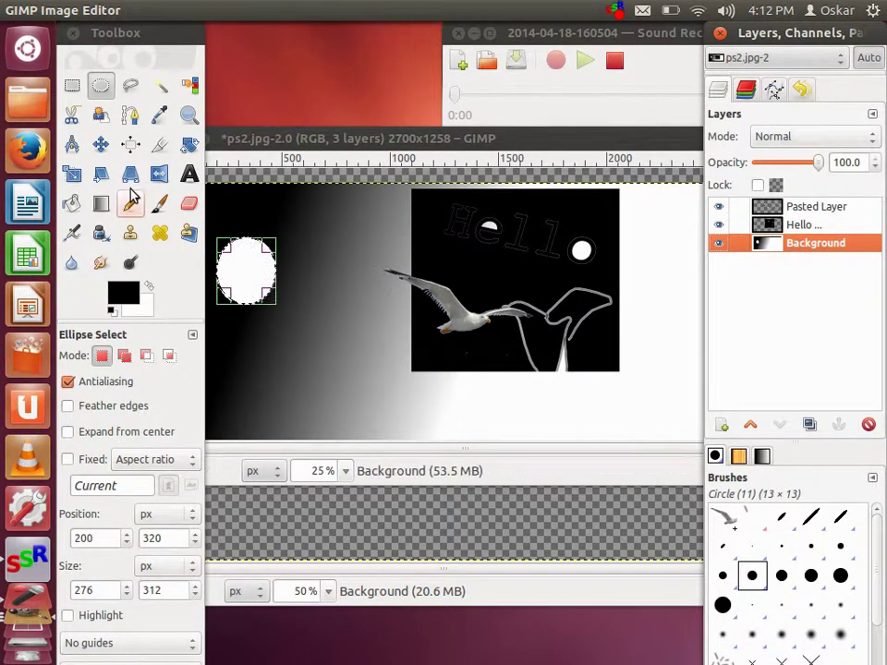
# Step: Set the foreground color to c75f00 and fill the elliptical selection with a linear gradient from that color to white
pyautogui.click(101, 207)
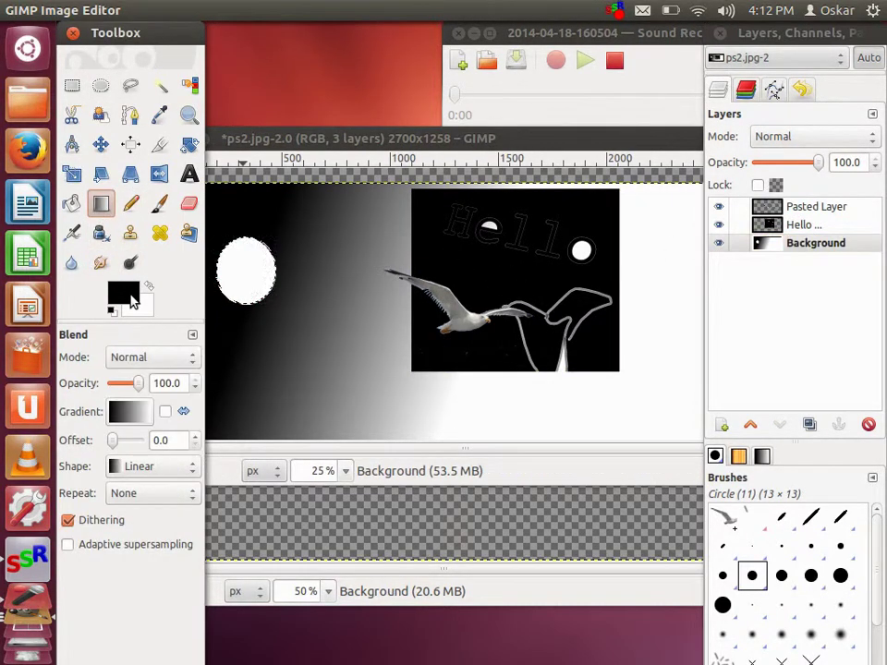
pyautogui.click(122, 292)
pyautogui.click(380, 238)
pyautogui.click(328, 189)
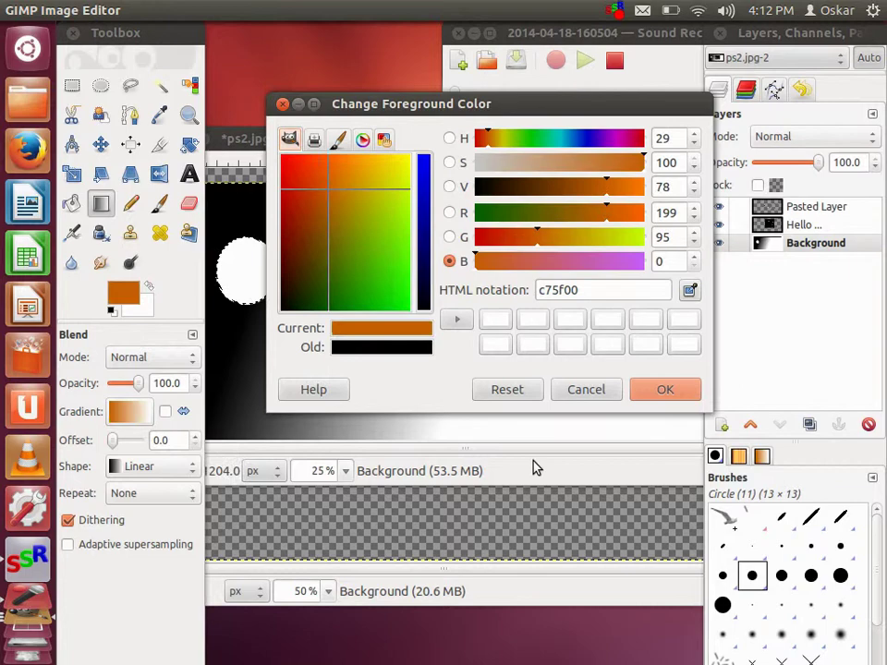
pyautogui.click(668, 411)
pyautogui.moveTo(245, 248); pyautogui.dragTo(257, 292)
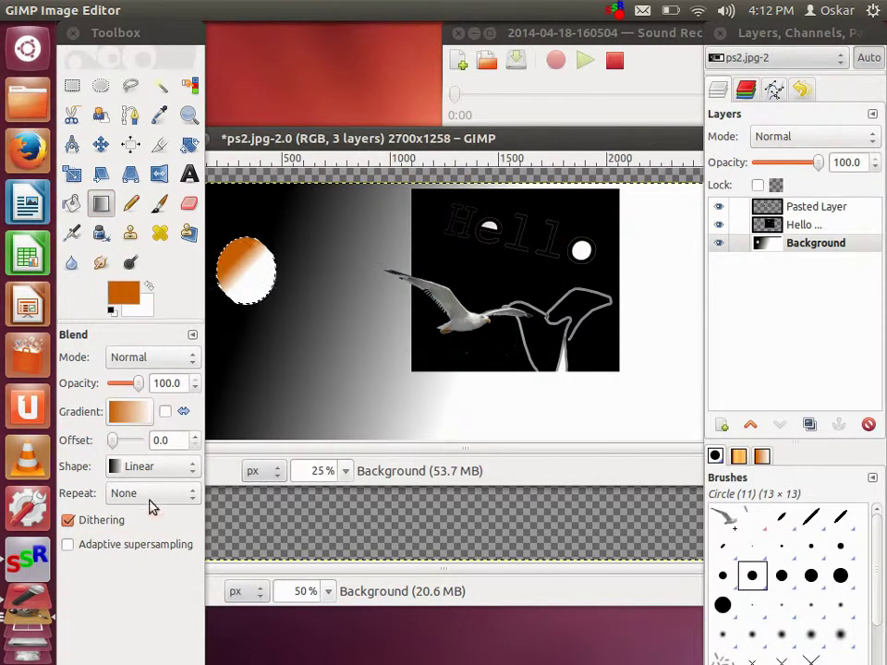
# Step: Choose the FG to Transparent gradient, try it across the elliptical selection, and undo both gradient fills in the ellipse
pyautogui.click(137, 413)
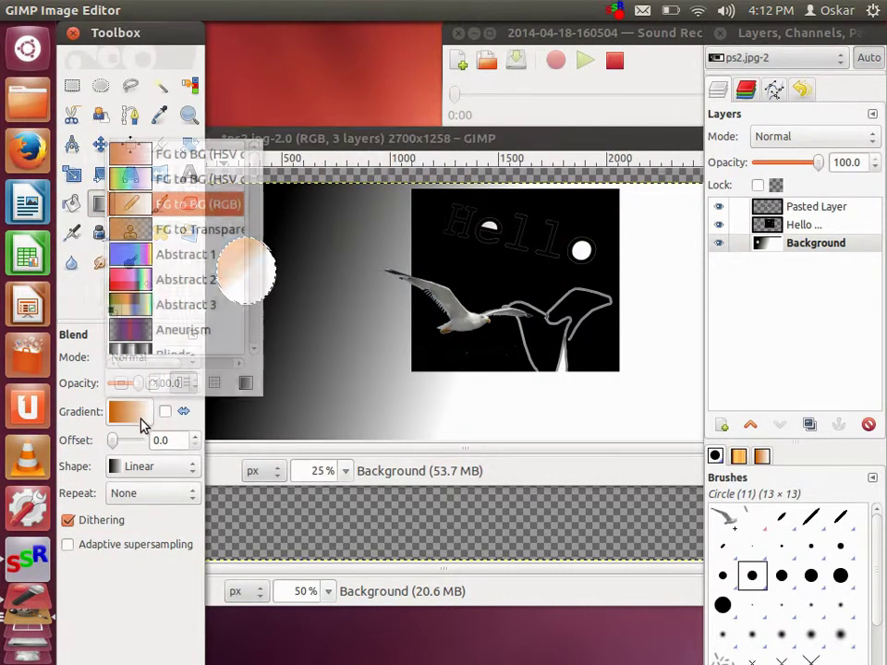
pyautogui.click(225, 233)
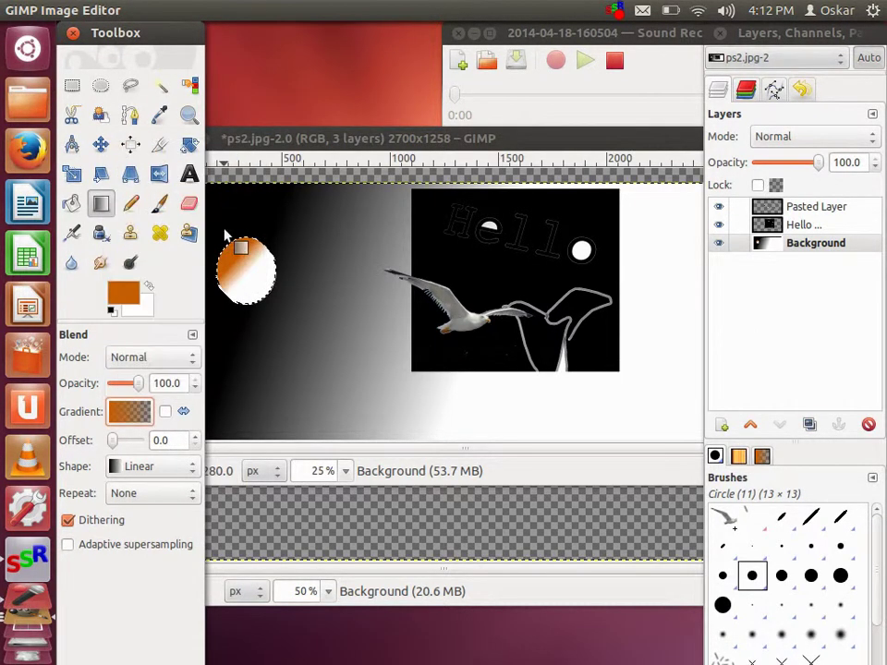
pyautogui.moveTo(225, 233); pyautogui.dragTo(240, 217)
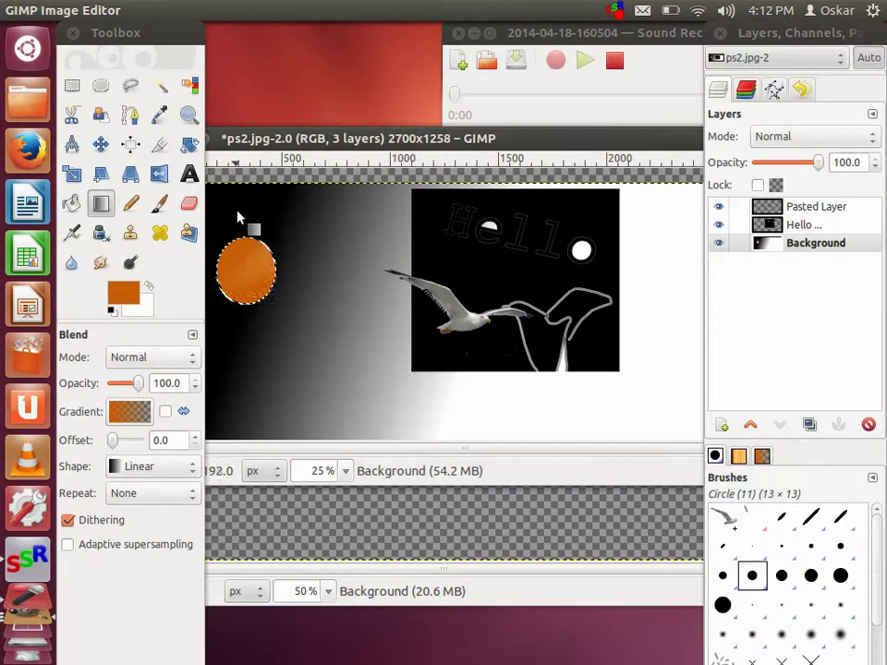
pyautogui.hotkey('ctrl', 'z')
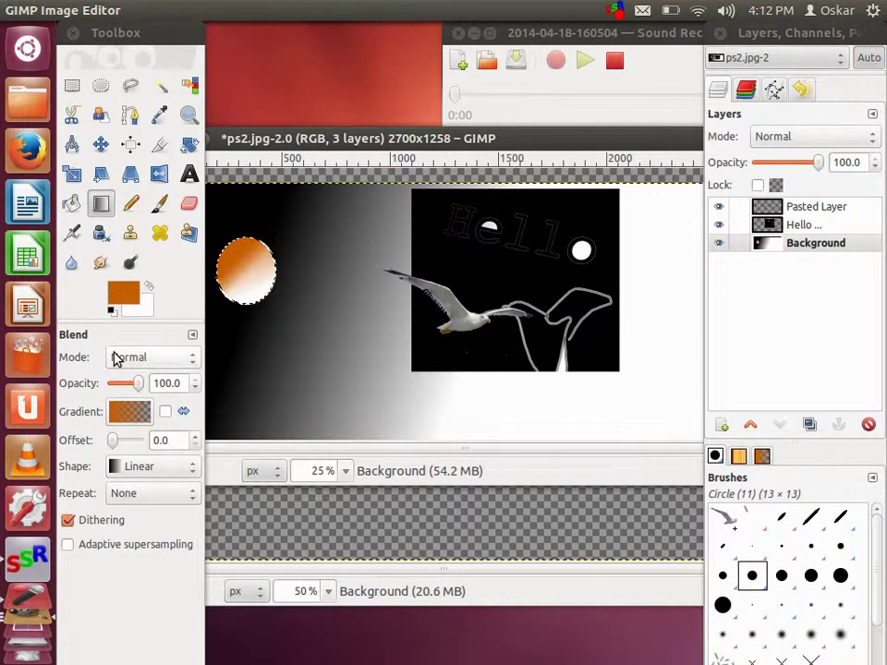
pyautogui.hotkey('ctrl', 'z')
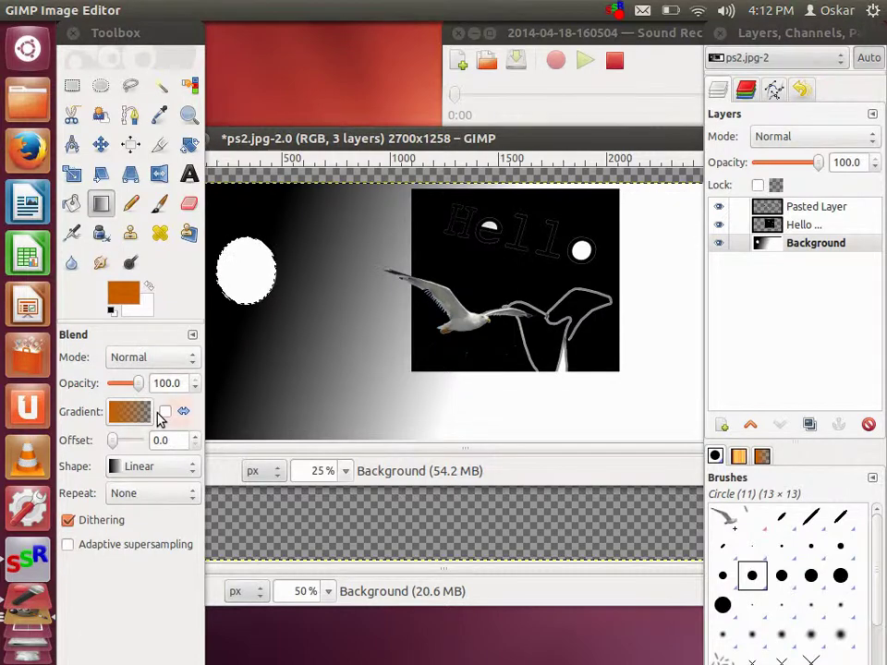
# Step: Add an alpha channel to the Background layer and clear the elliptical selection to transparency
pyautogui.rightClick(767, 243)
pyautogui.click(647, 385)
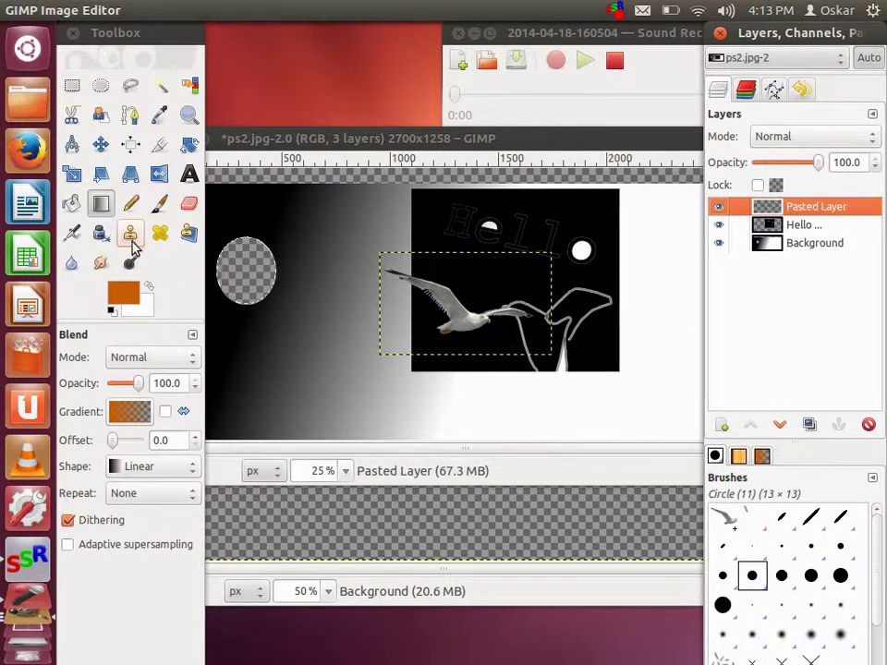
# Step: Fill the transparent ellipse on the Background layer with two linear passes of the orange-to-transparent gradient
pyautogui.click(261, 277)
pyautogui.moveTo(259, 285); pyautogui.dragTo(248, 248)
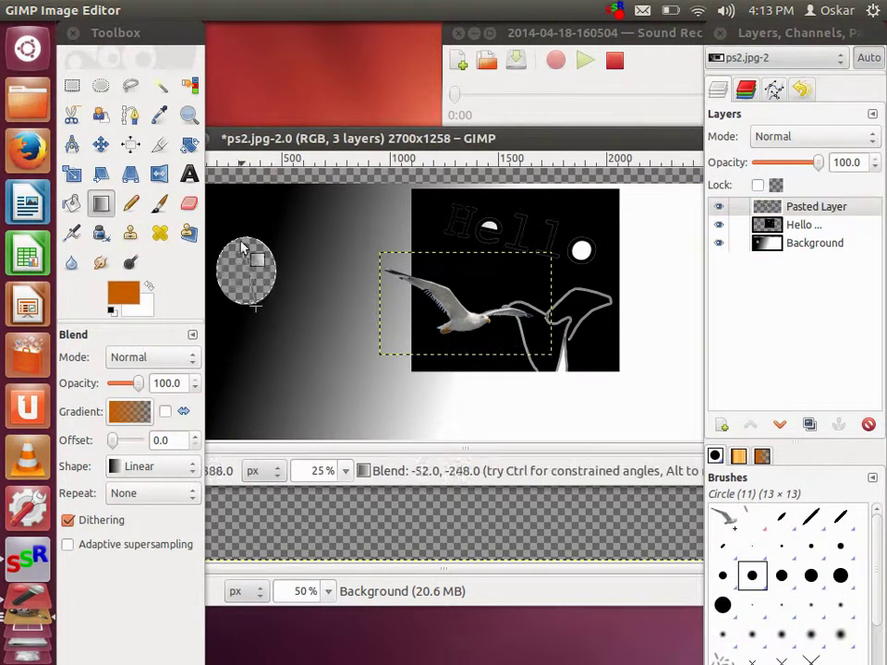
pyautogui.click(835, 244)
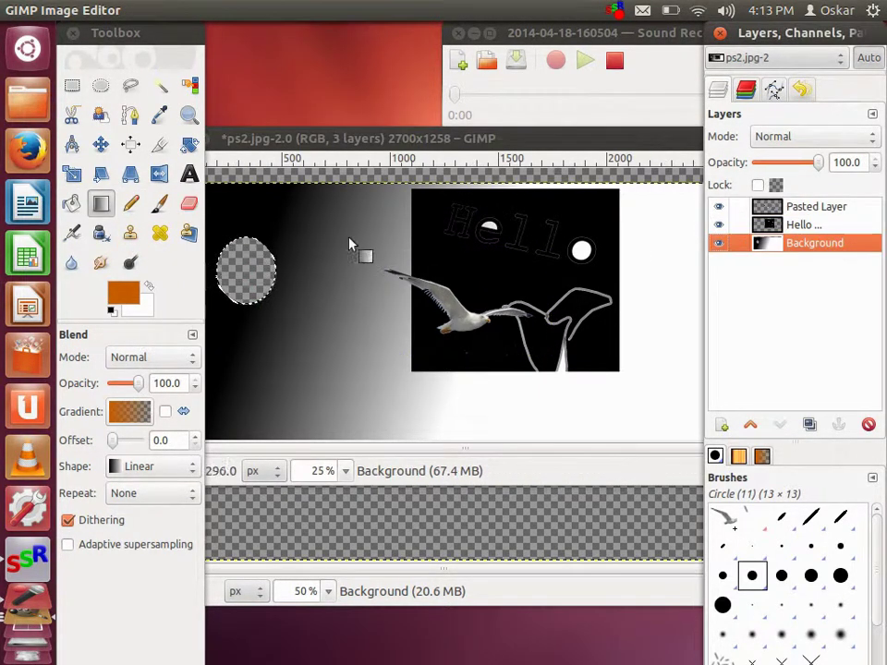
pyautogui.moveTo(239, 253); pyautogui.dragTo(258, 288)
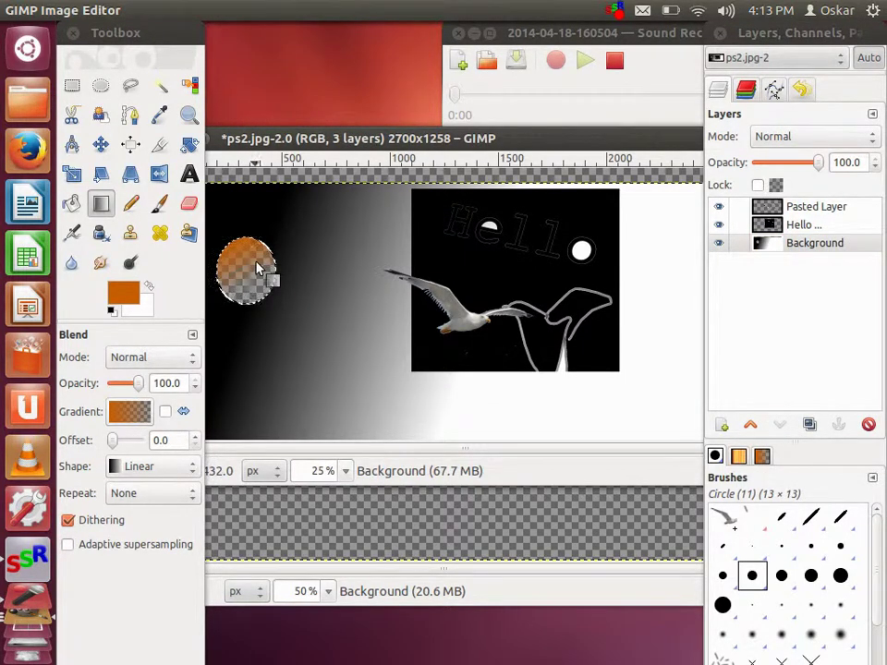
pyautogui.moveTo(257, 264); pyautogui.dragTo(163, 397)
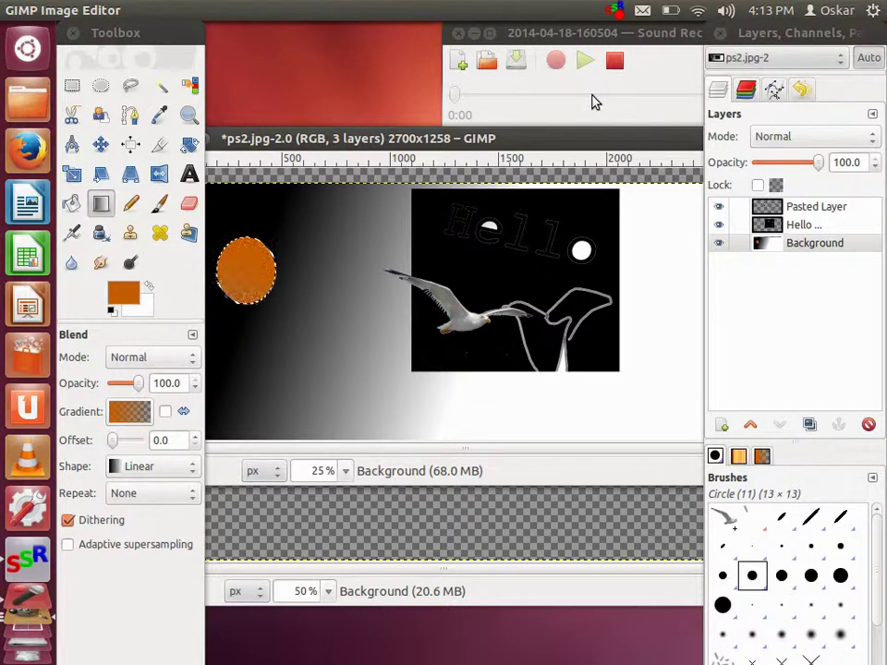
pyautogui.click(577, 39)
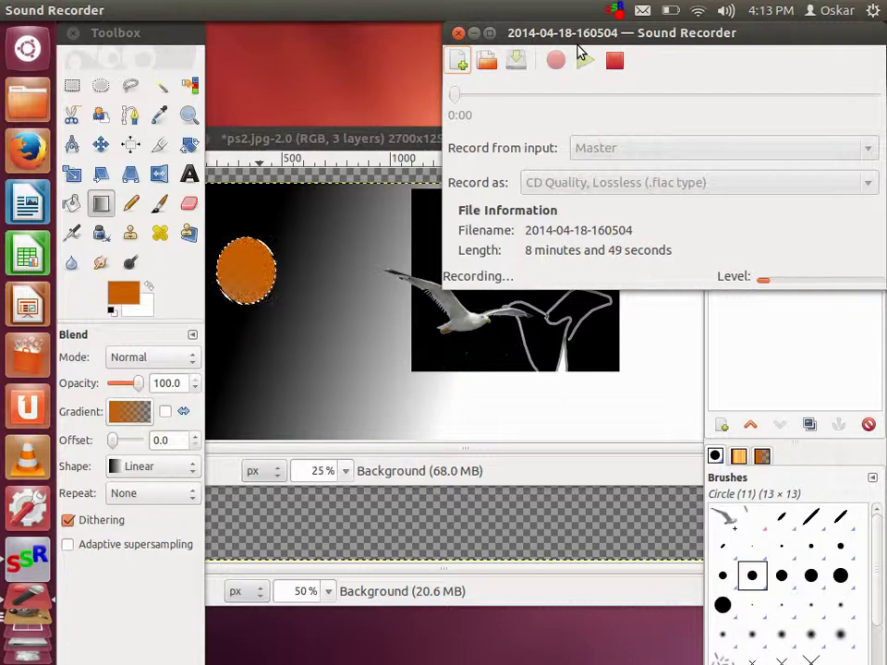
pyautogui.click(544, 390)
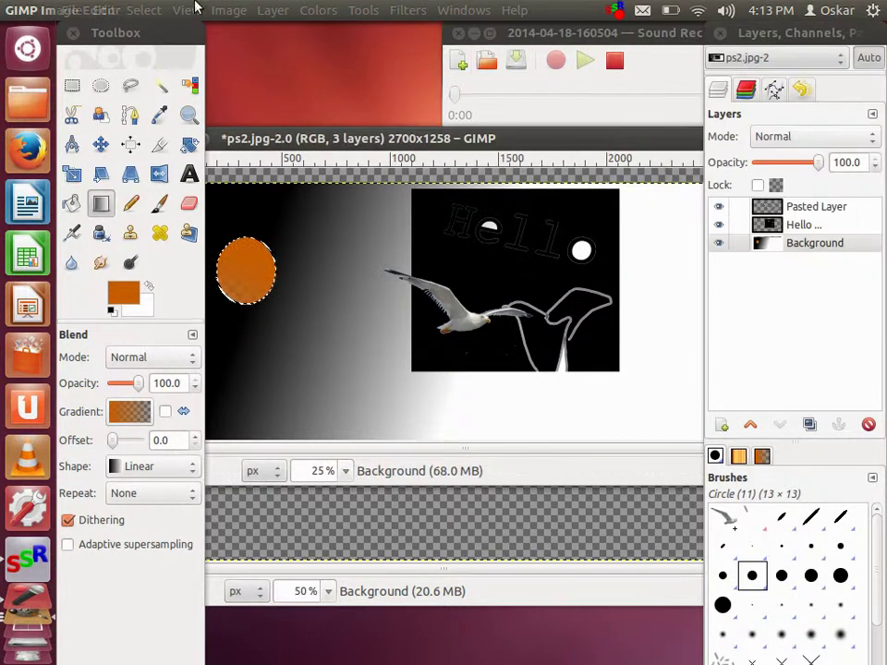
# Step: Create a Textured logo with the text Nobias at a font size of 200 pixels, and move its image window up
pyautogui.click(71, 10)
pyautogui.moveTo(117, 58)
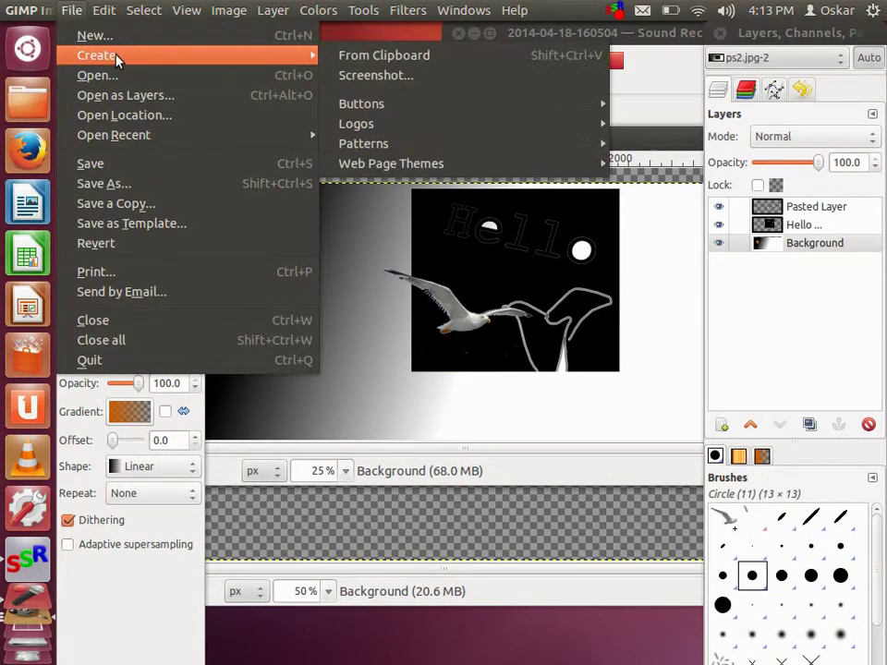
pyautogui.moveTo(531, 129)
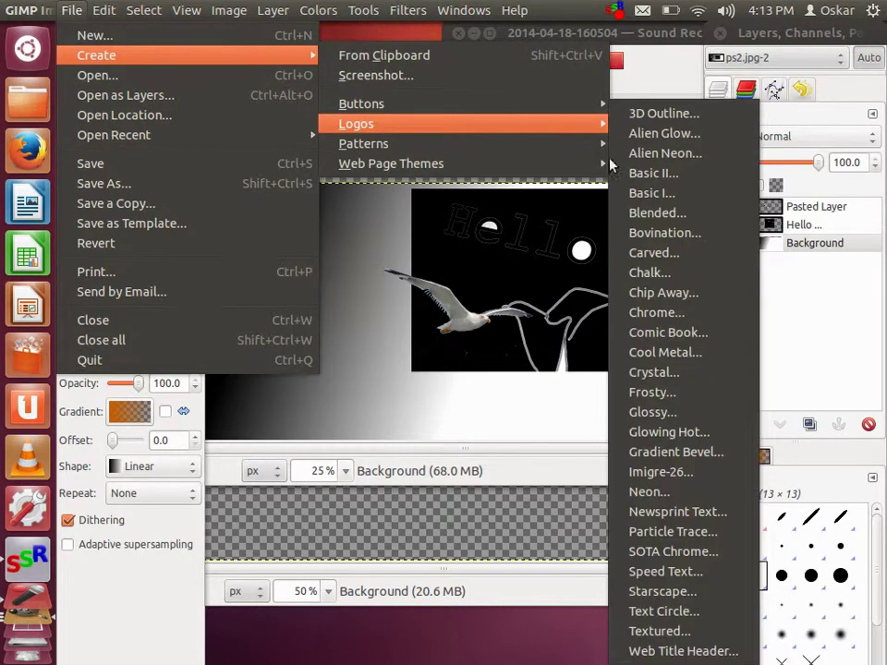
pyautogui.click(670, 633)
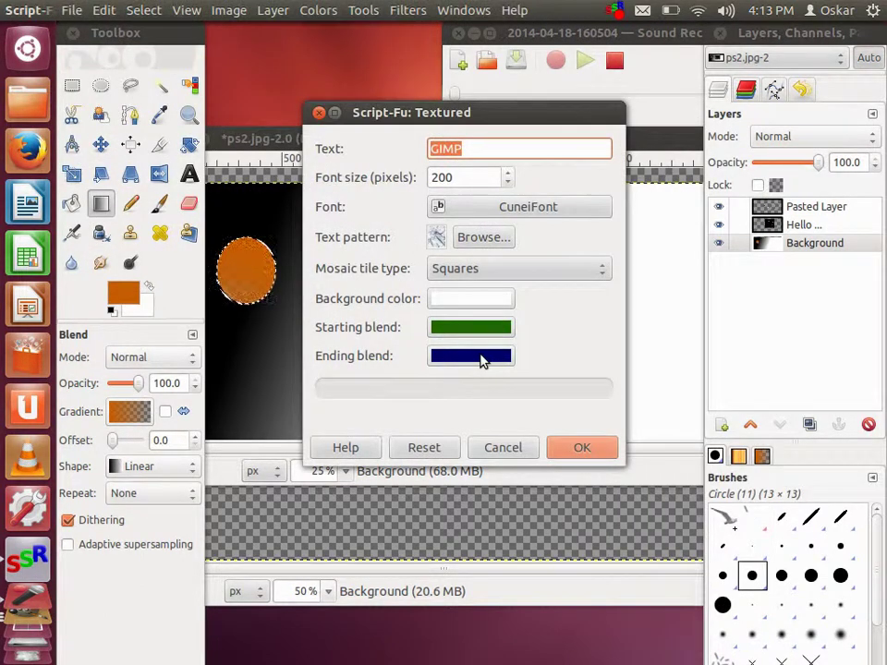
pyautogui.write('S')
pyautogui.press('BackSpace')
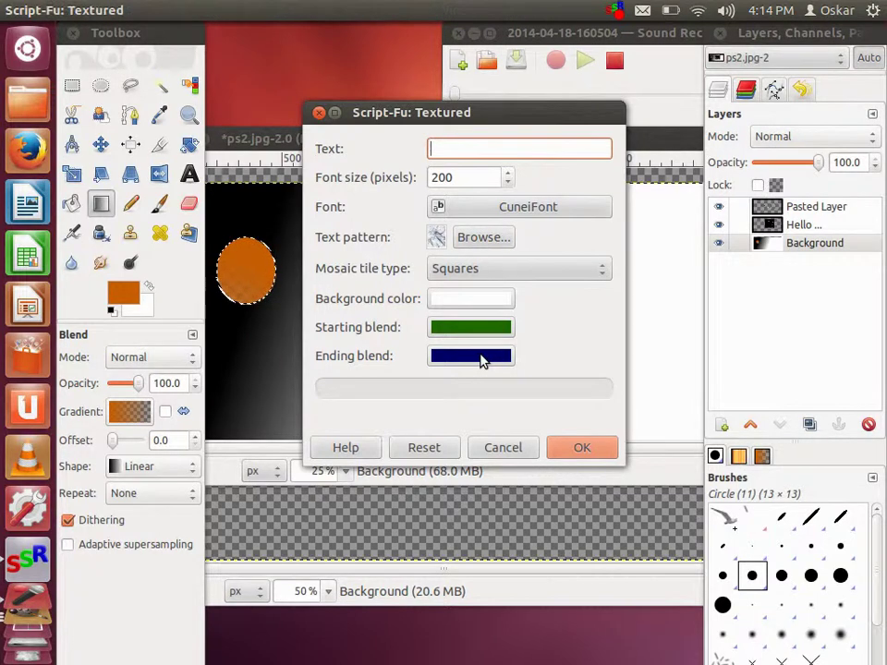
pyautogui.write('NobIA')
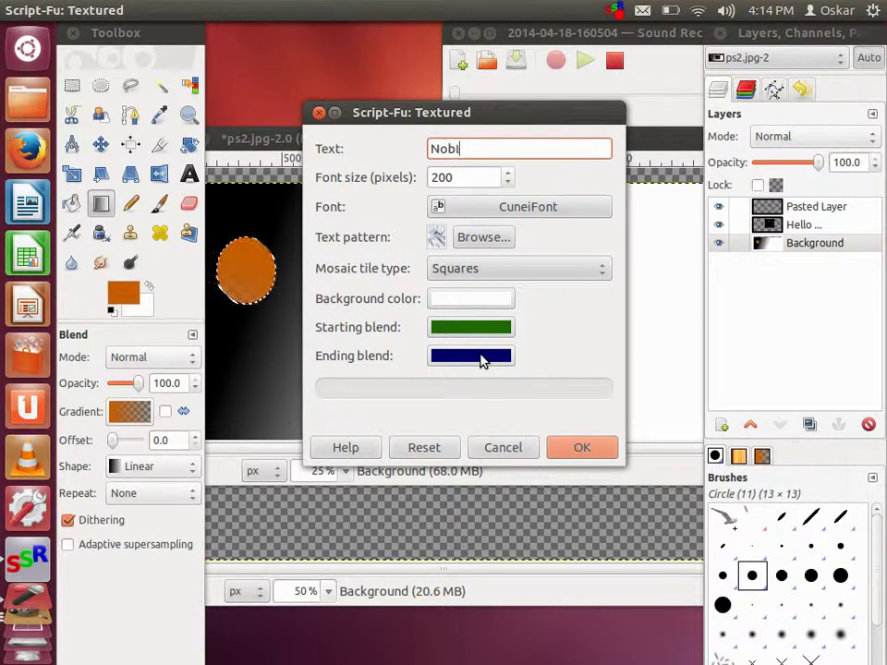
pyautogui.write('b')
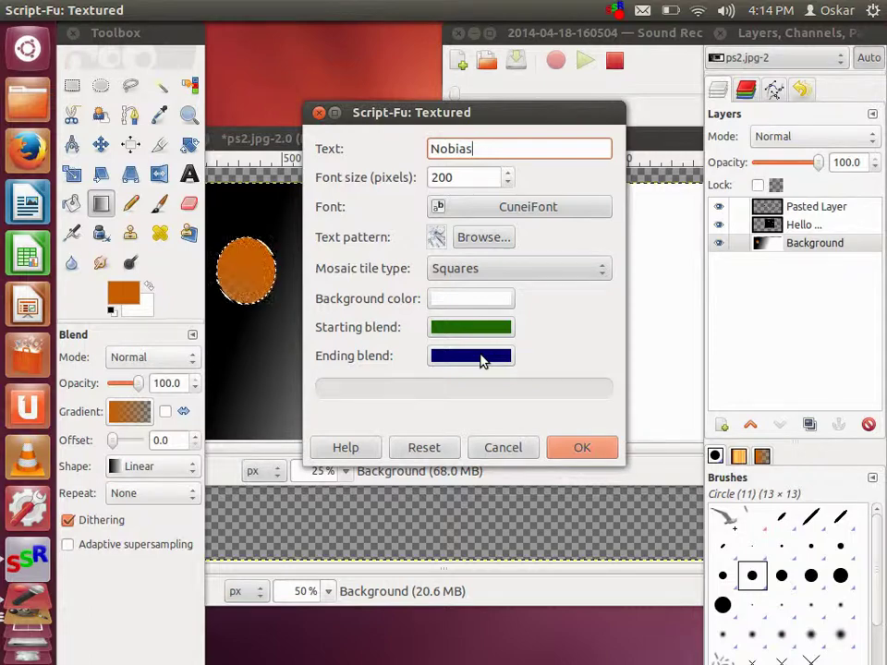
pyautogui.click(557, 448)
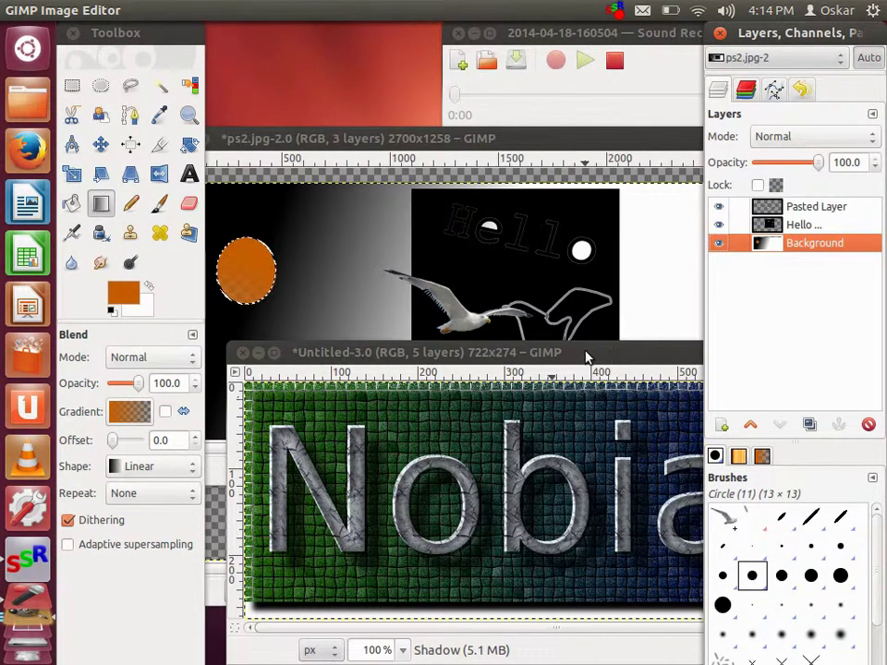
pyautogui.moveTo(585, 358); pyautogui.dragTo(511, 261)
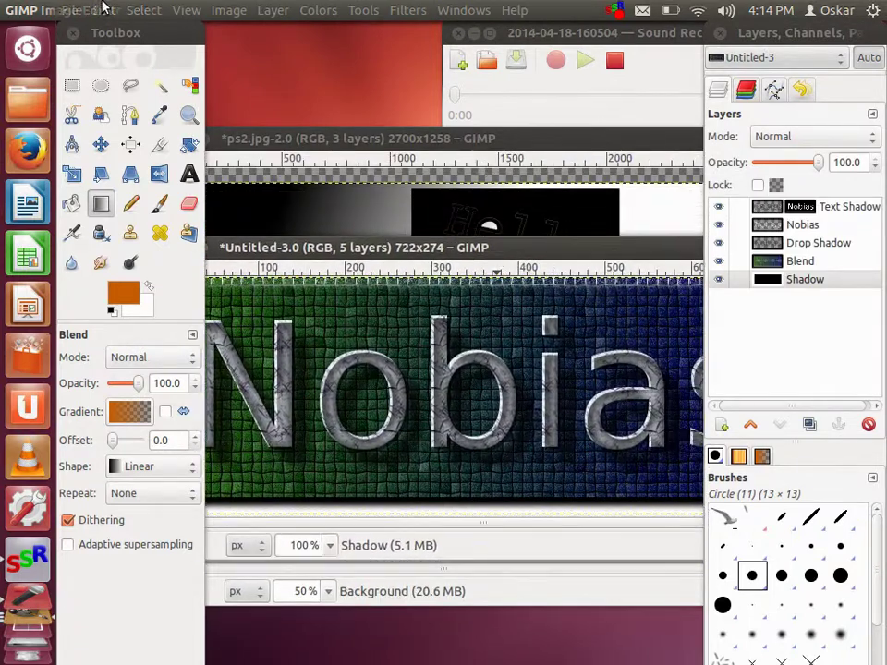
# Step: Create a Beveled Pattern web page arrow of size 66 oriented right, and move its image window over the logo
pyautogui.click(68, 10)
pyautogui.moveTo(109, 58)
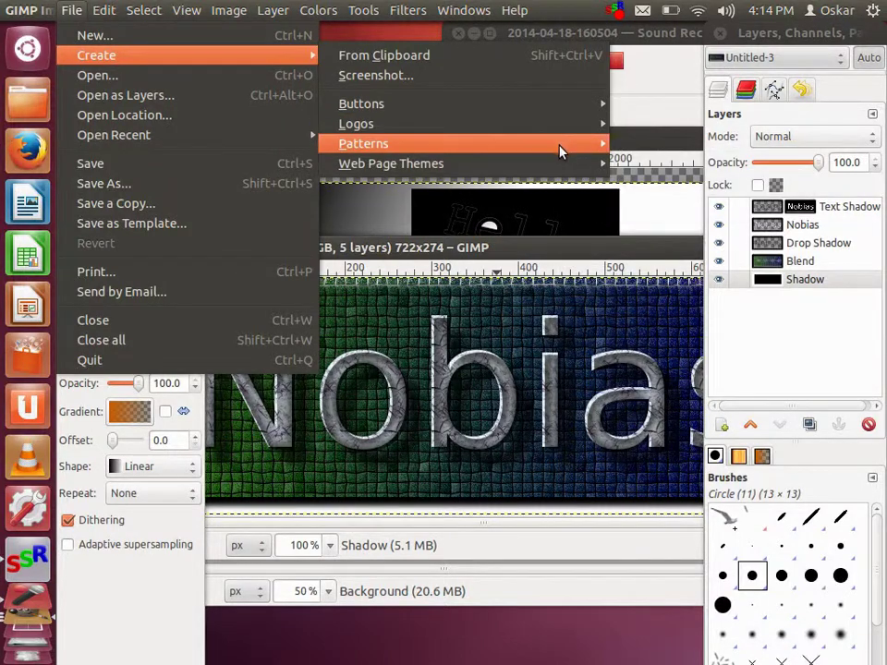
pyautogui.moveTo(559, 163)
pyautogui.moveTo(668, 185)
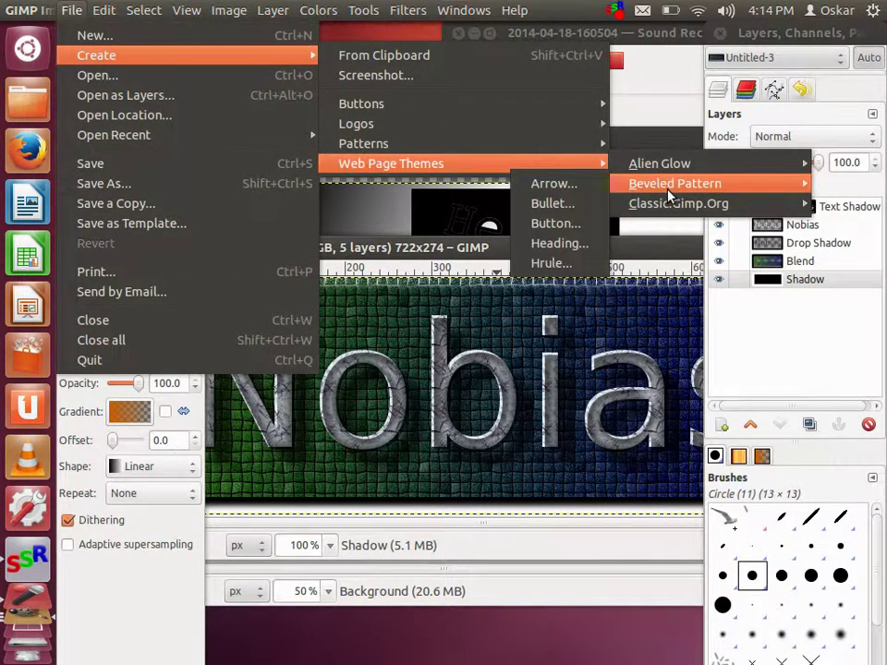
pyautogui.click(576, 188)
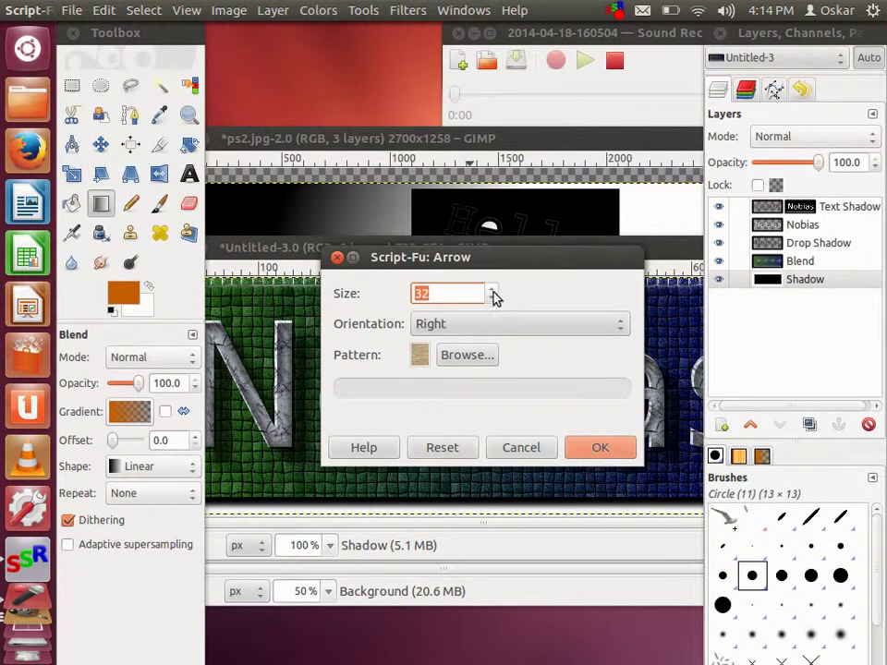
pyautogui.write('66')
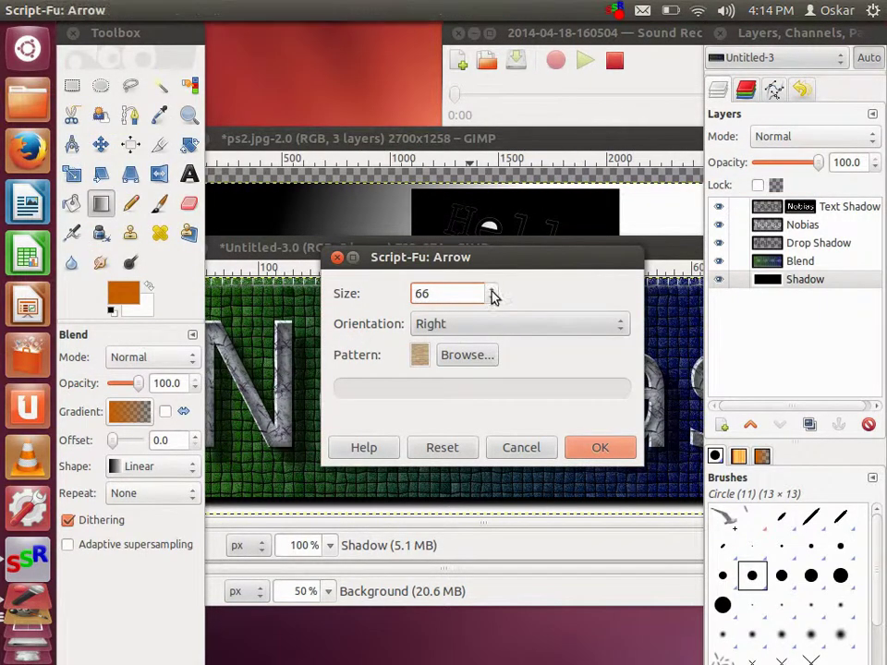
pyautogui.click(608, 453)
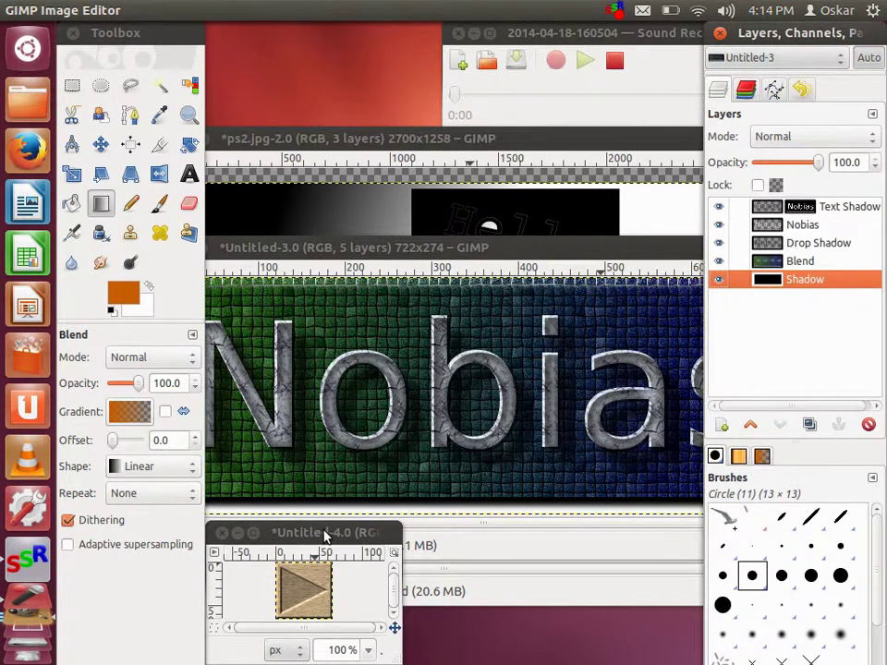
pyautogui.moveTo(322, 535); pyautogui.dragTo(566, 165)
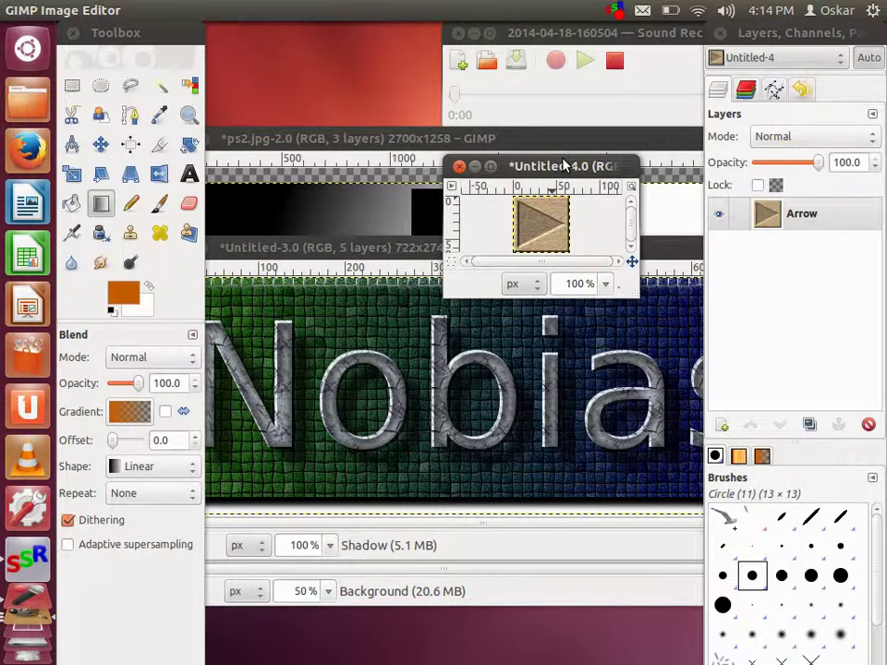
pyautogui.moveTo(566, 163); pyautogui.dragTo(480, 220)
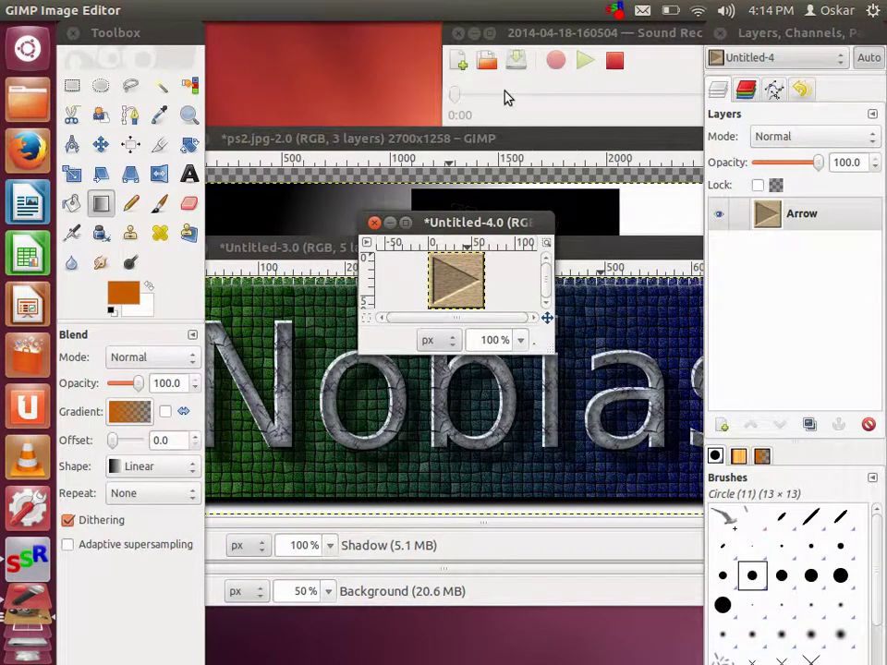
pyautogui.click(612, 33)
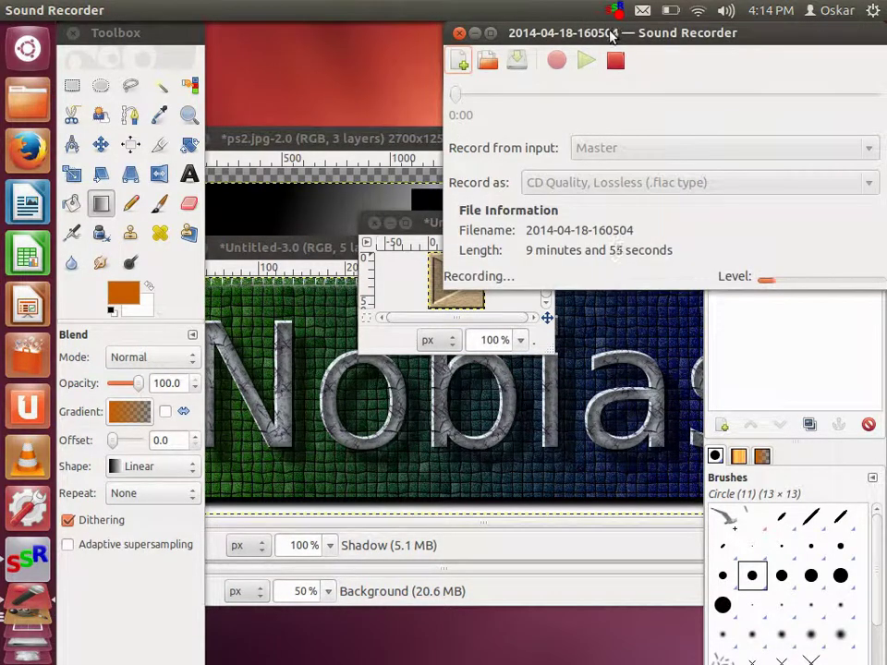